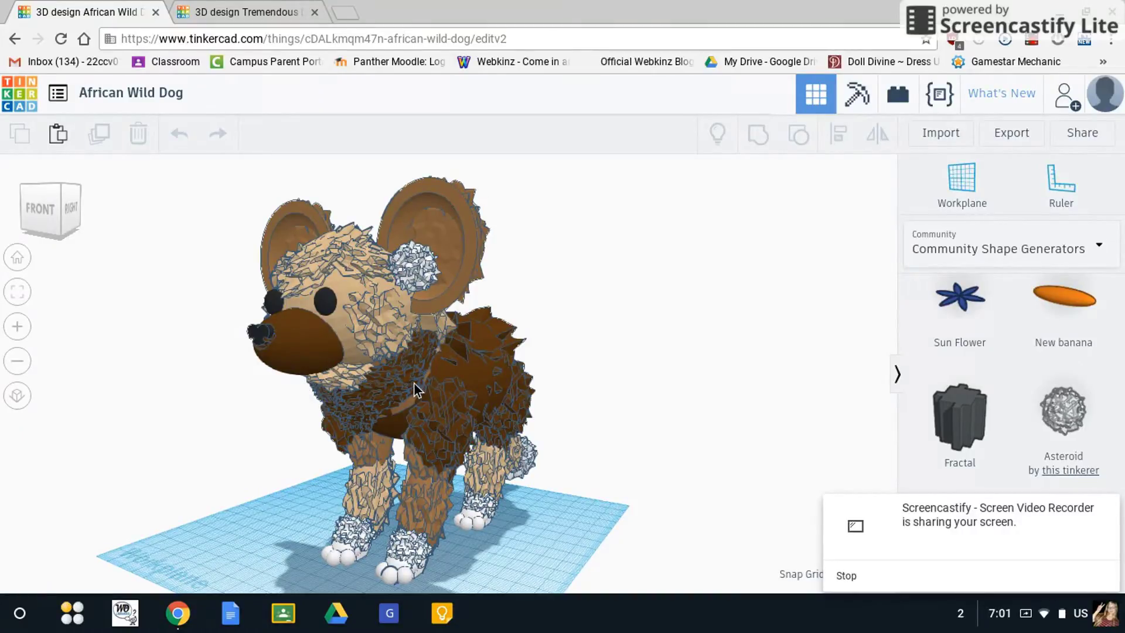
Step: Orbit the finished African wild dog model around to a front view
{"action": "right_click_drag", "start_coordinate": [260, 427], "coordinate": [235, 352]}
Step: Go to the Tremendous Luulia design and select all four paws
{"action": "left_click", "coordinate": [235, 11]}
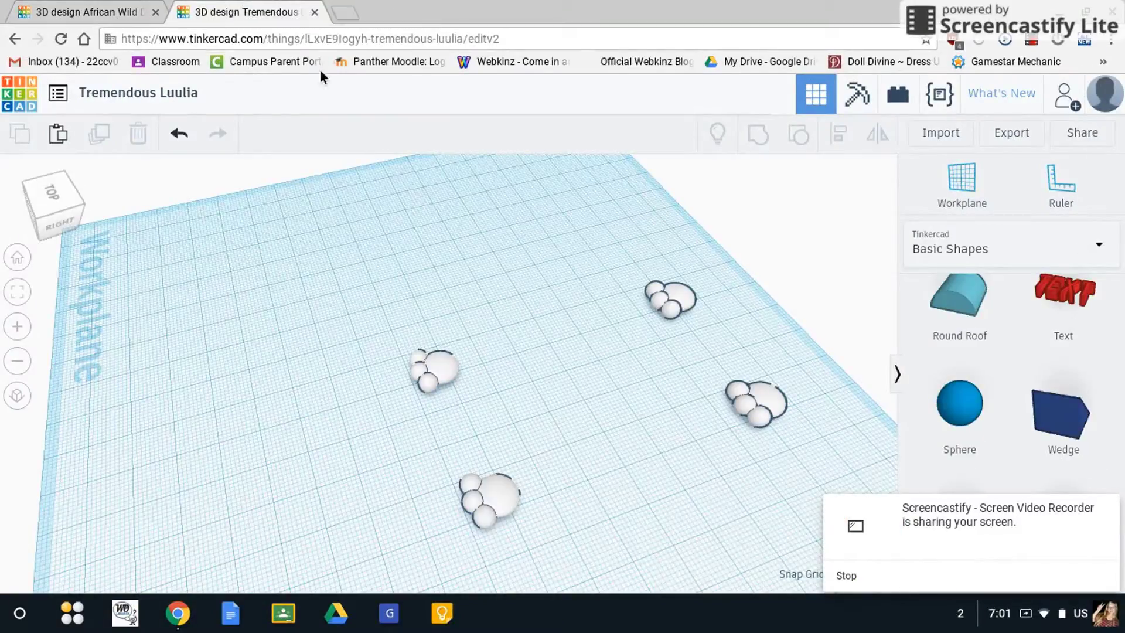
{"action": "left_click_drag", "start_coordinate": [324, 310], "coordinate": [734, 361]}
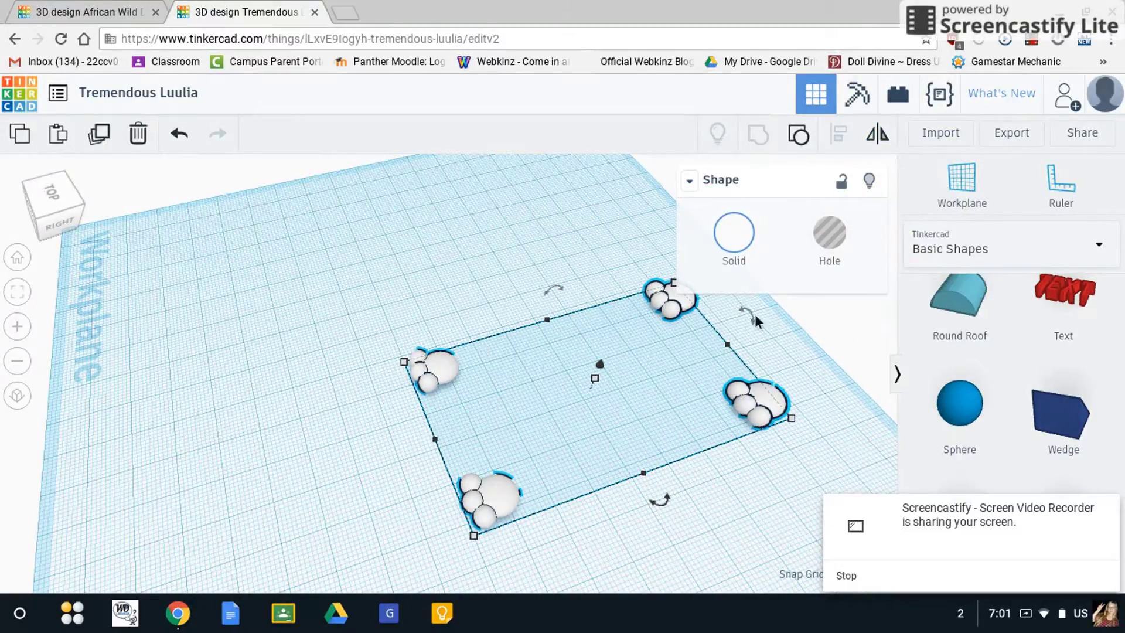
{"action": "key", "text": "ctrl+z"}
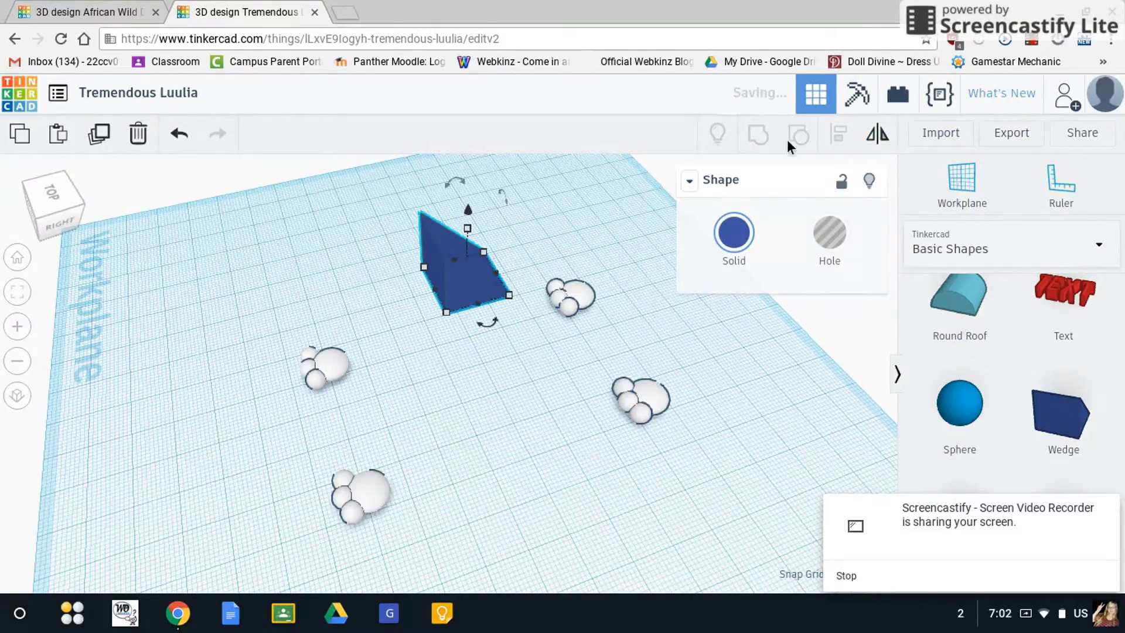
Step: Mirror the wedge to face the other way and set its height to 10
{"action": "left_click", "coordinate": [877, 135]}
{"action": "left_click", "coordinate": [445, 246]}
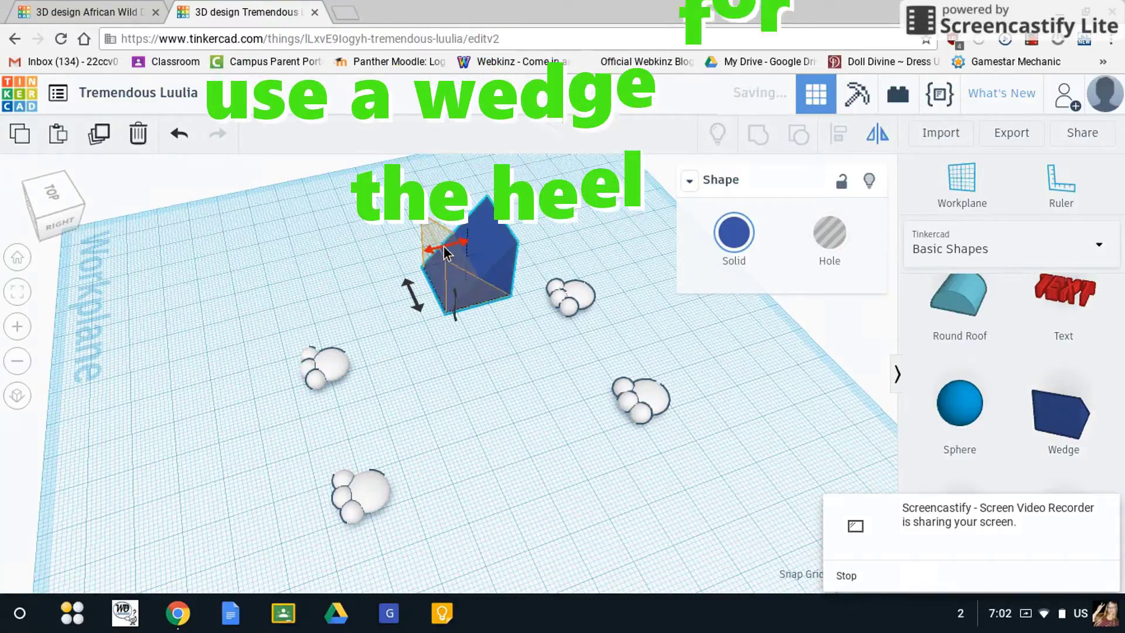
{"action": "left_click", "coordinate": [491, 203]}
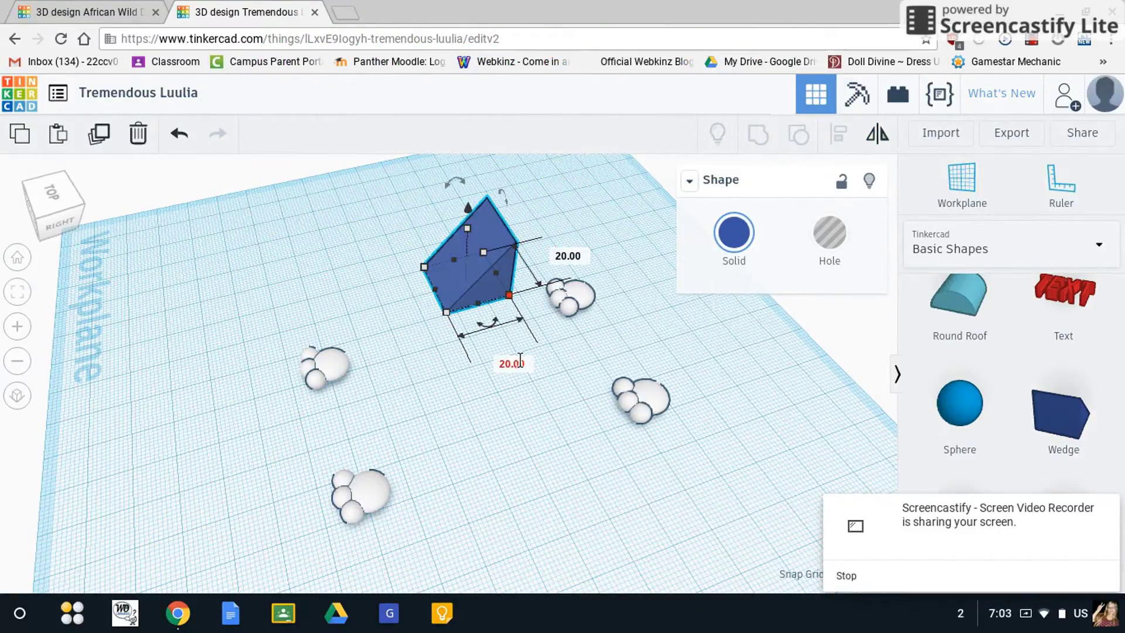
{"action": "left_click", "coordinate": [548, 254]}
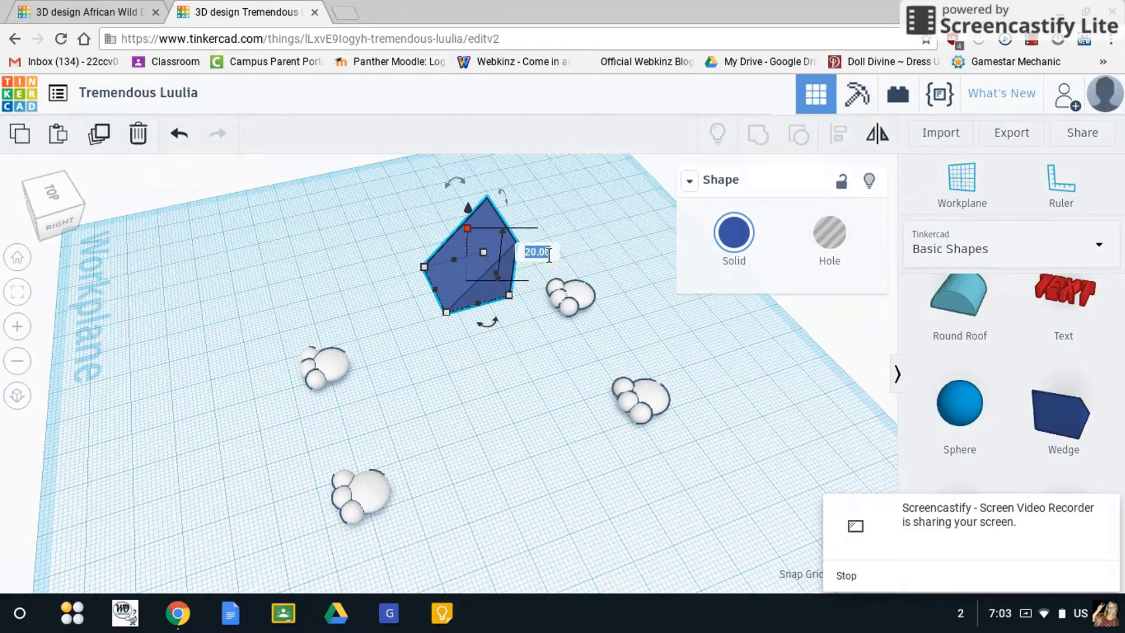
{"action": "type", "text": "10"}
{"action": "key", "text": "Return"}
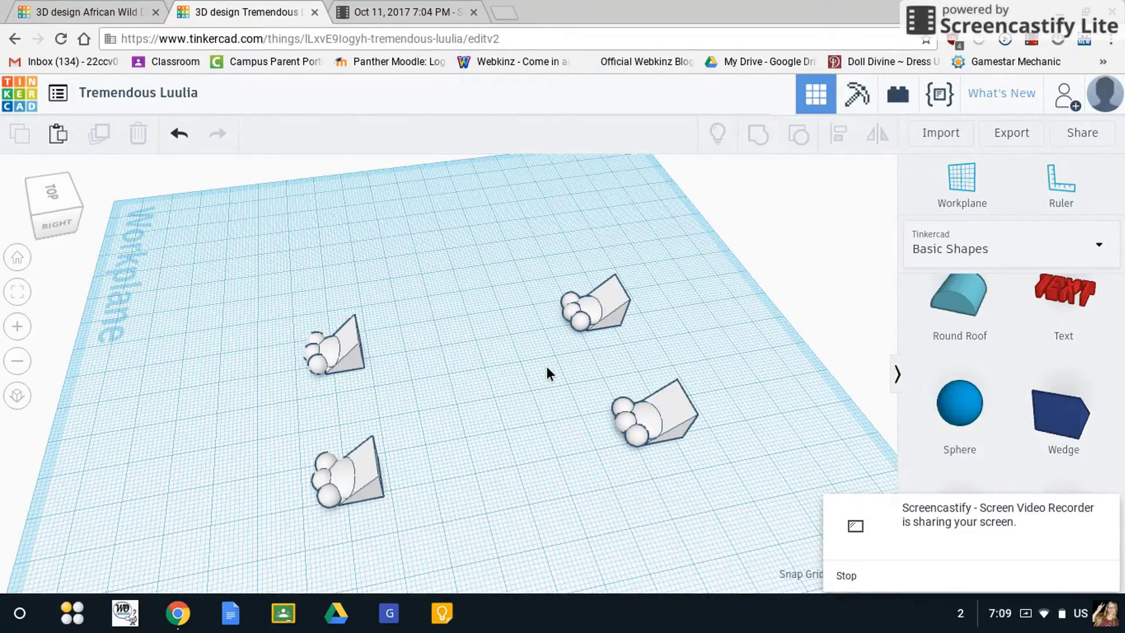
Step: Size the new tan box to width 10, length 10 and height 40
{"action": "right_click_drag", "start_coordinate": [546, 366], "coordinate": [563, 418]}
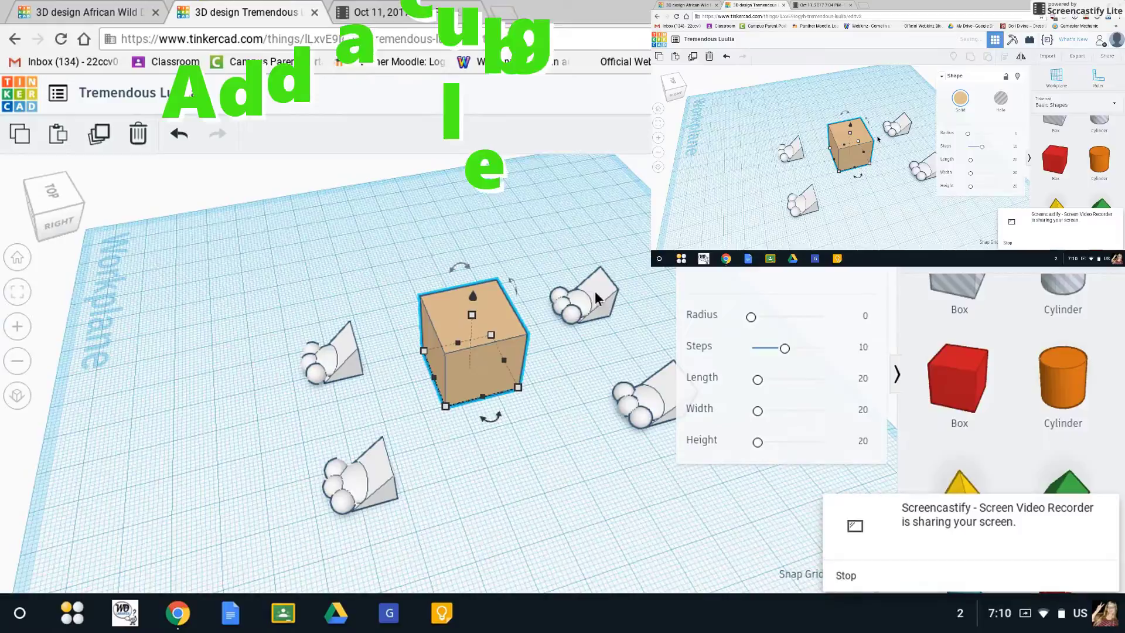
{"action": "left_click", "coordinate": [551, 299]}
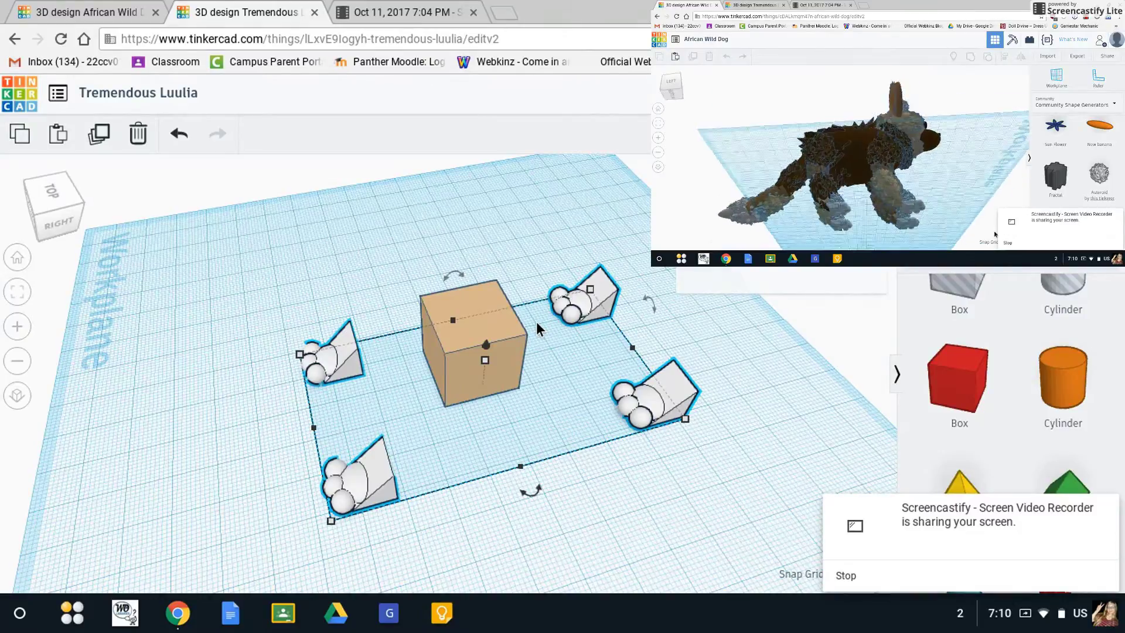
{"action": "left_click", "coordinate": [487, 303]}
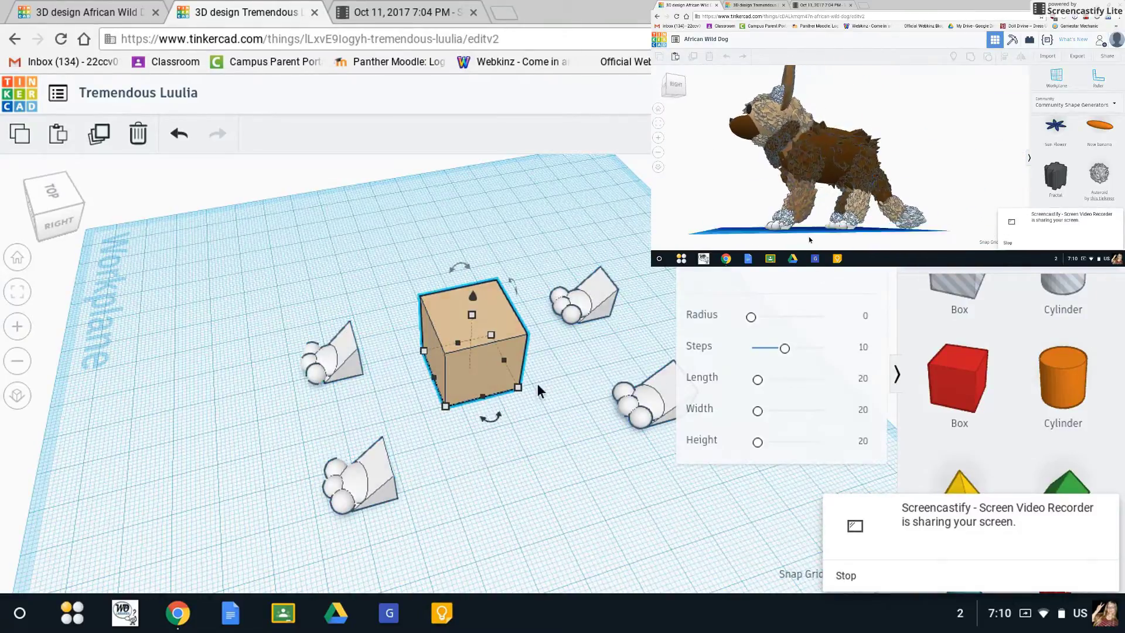
{"action": "left_click", "coordinate": [515, 462]}
{"action": "type", "text": "10"}
{"action": "key", "text": "Return"}
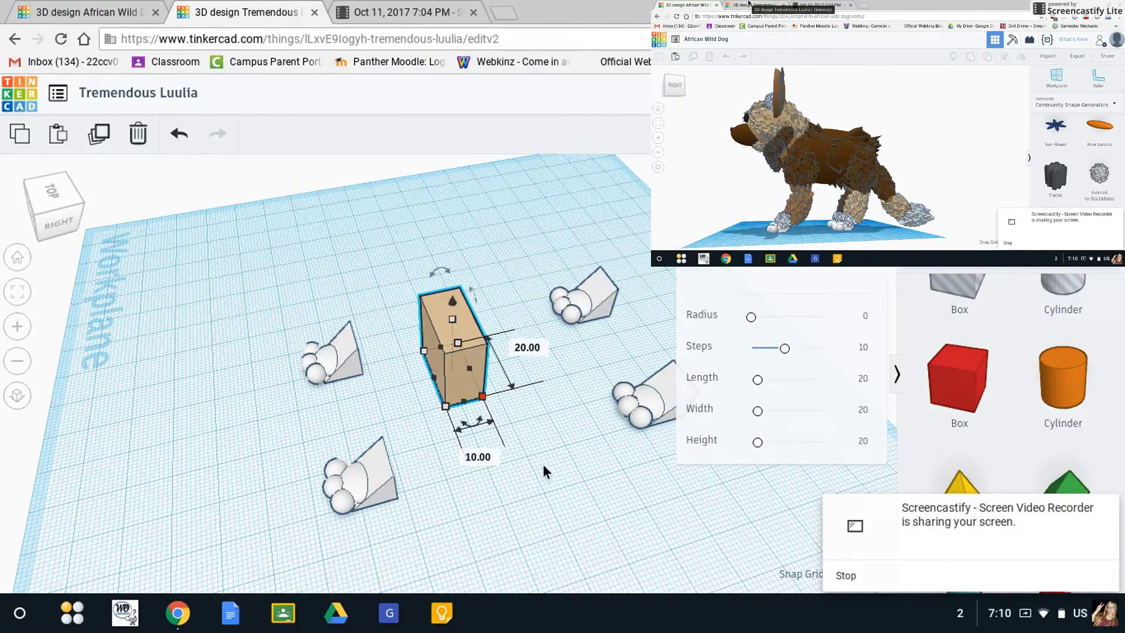
{"action": "type", "text": "10"}
{"action": "key", "text": "Return"}
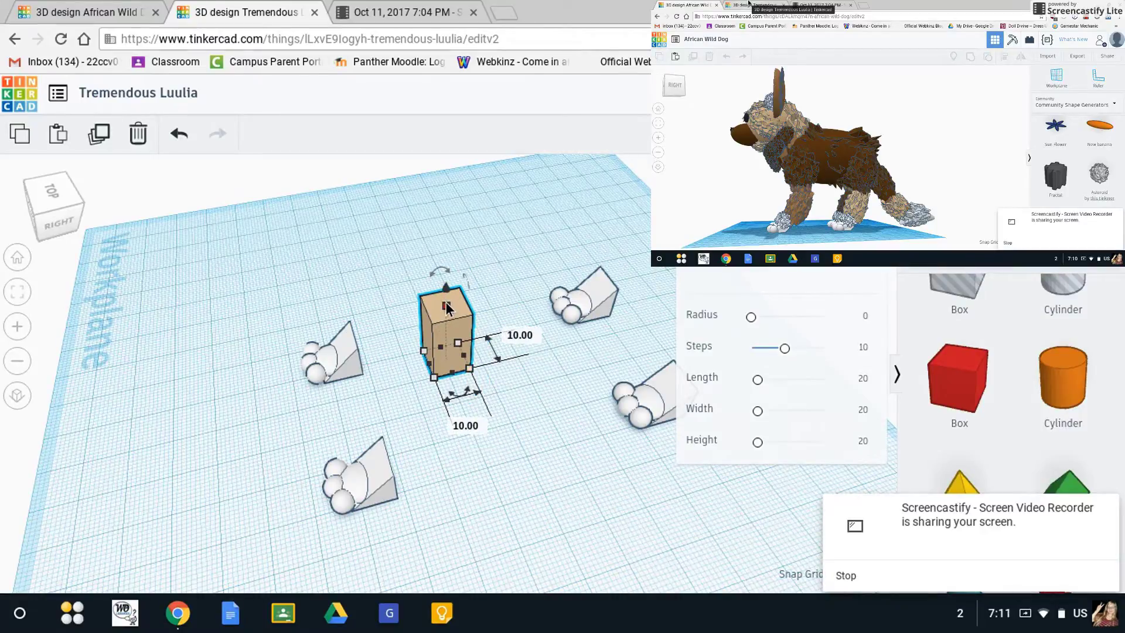
{"action": "left_click", "coordinate": [512, 336]}
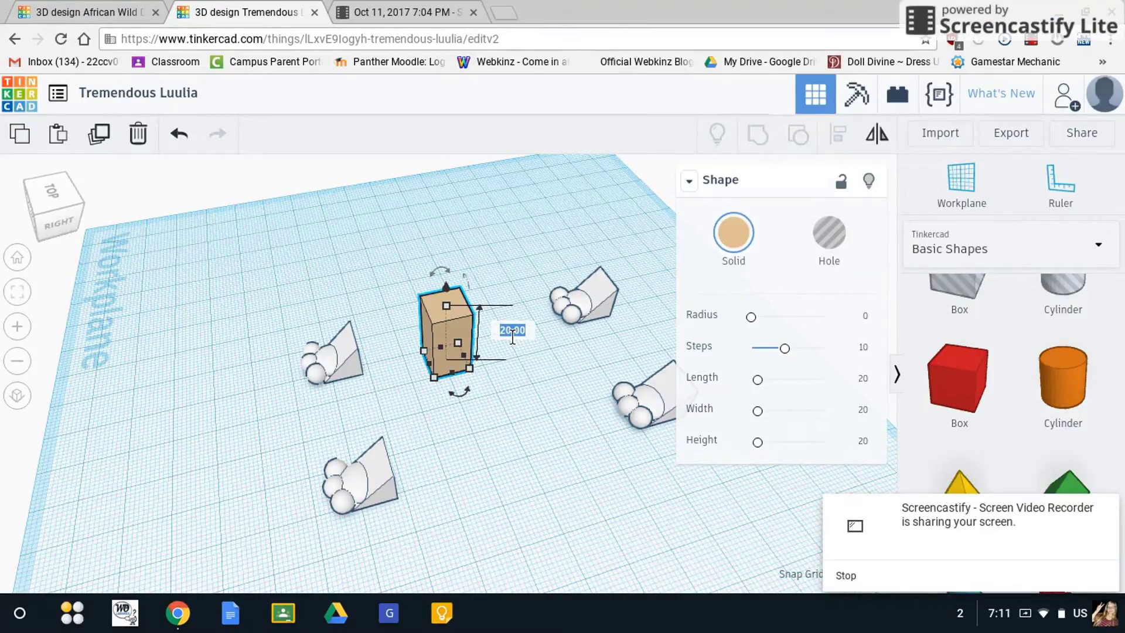
{"action": "type", "text": "40"}
{"action": "key", "text": "Return"}
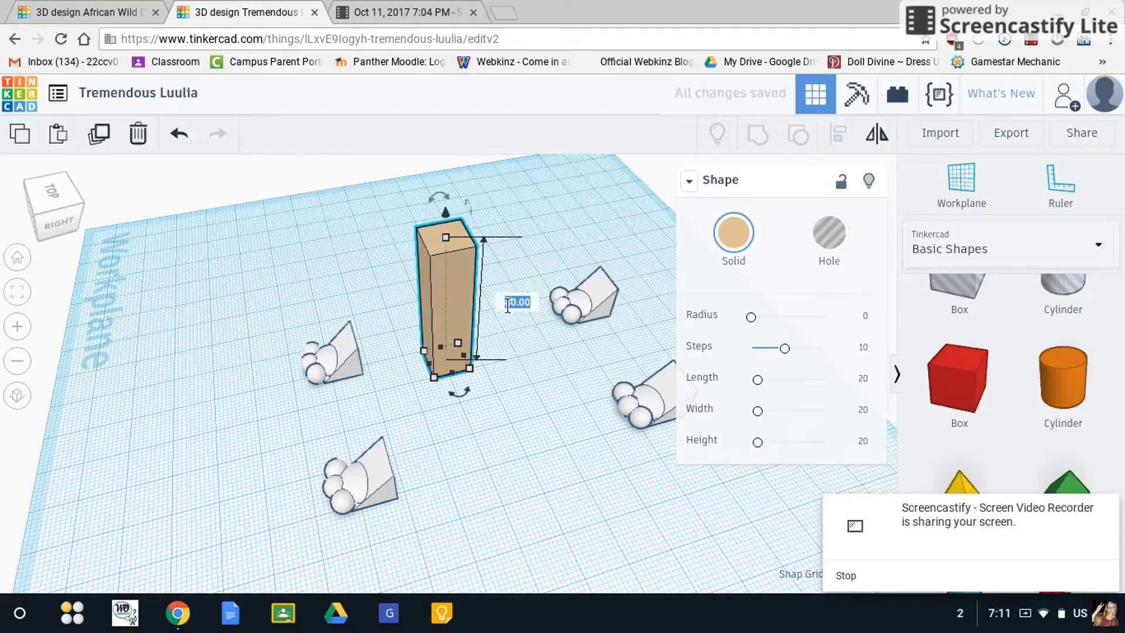
Step: Tilt the box about 9° and move it onto a paw as a leg
{"action": "left_click_drag", "start_coordinate": [445, 213], "coordinate": [477, 191]}
{"action": "left_click_drag", "start_coordinate": [477, 273], "coordinate": [391, 272]}
{"action": "right_click_drag", "start_coordinate": [331, 399], "coordinate": [294, 371]}
{"action": "left_click", "coordinate": [518, 395]}
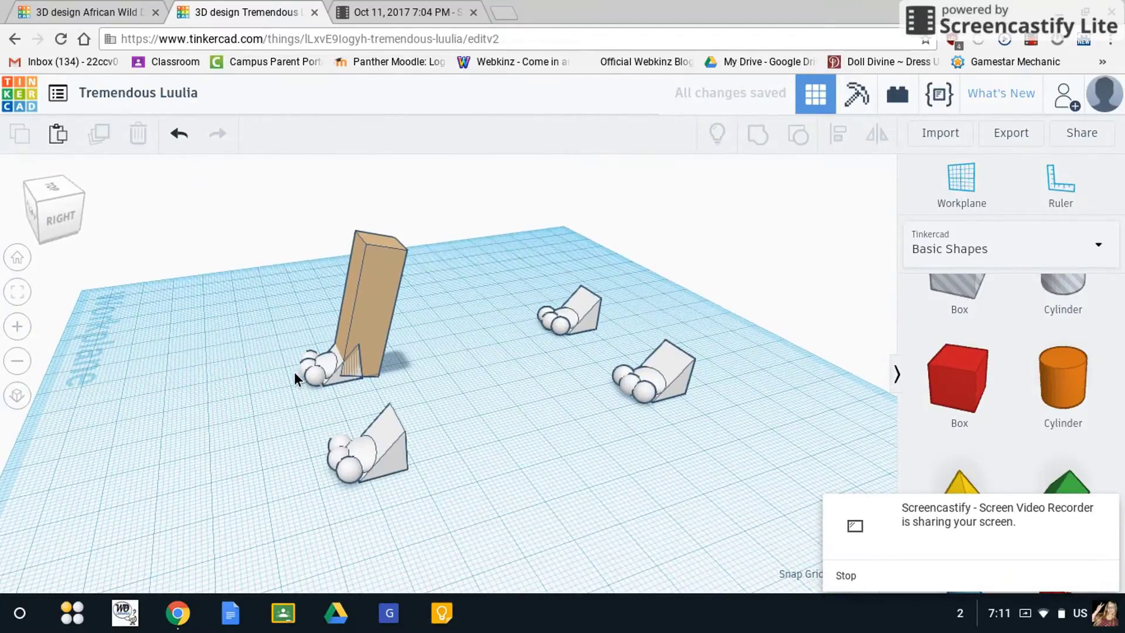
Step: Duplicate the leg, delete the extra copy, and move one leg onto the far back paw
{"action": "left_click", "coordinate": [359, 297]}
{"action": "key", "text": "ctrl+d"}
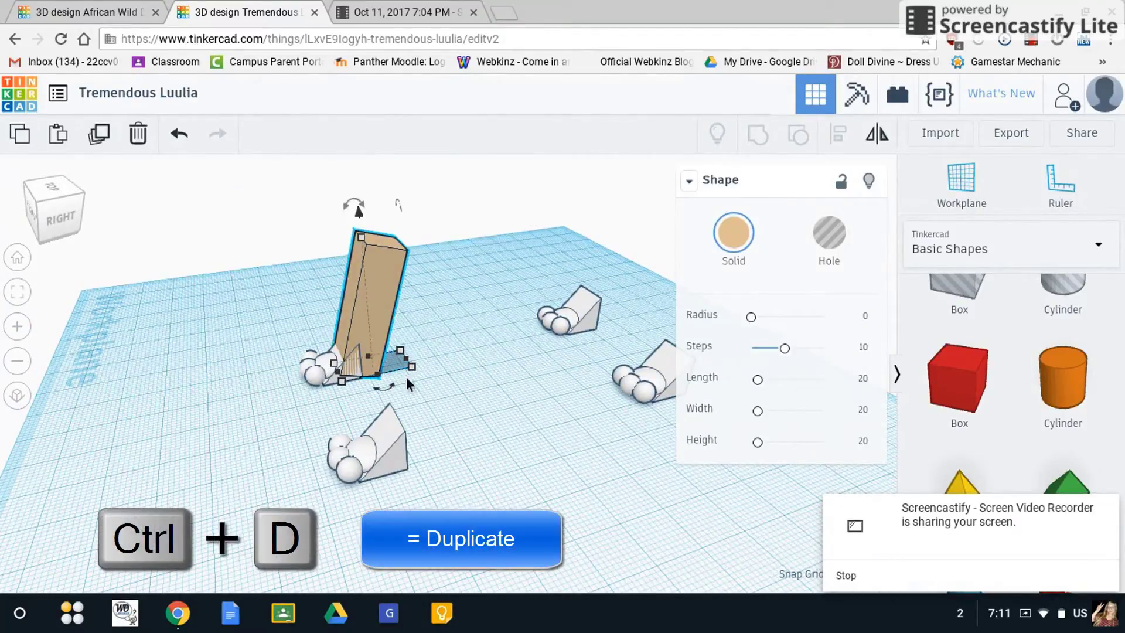
{"action": "left_click", "coordinate": [98, 134]}
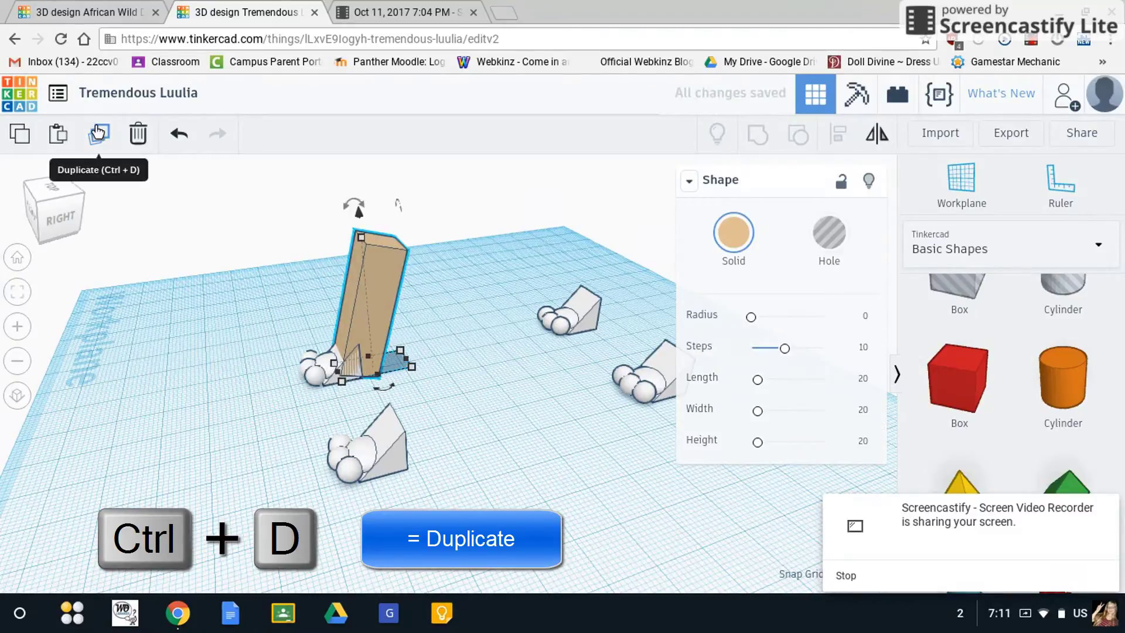
{"action": "left_click", "coordinate": [98, 134]}
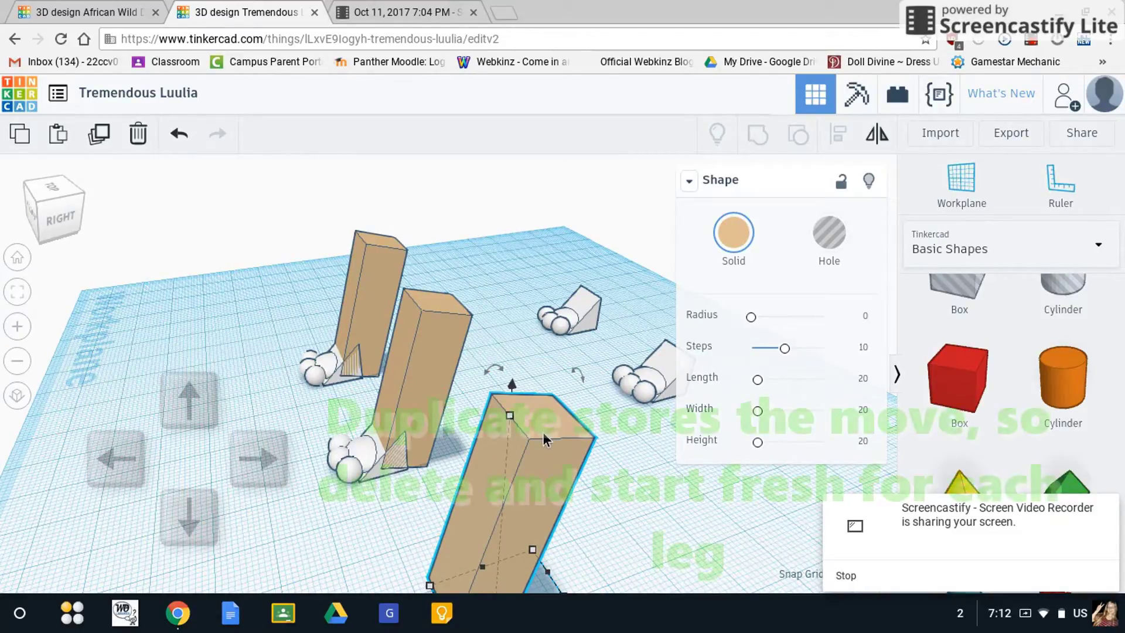
{"action": "key", "text": "Delete"}
{"action": "left_click", "coordinate": [375, 281]}
{"action": "left_click_drag", "start_coordinate": [375, 293], "coordinate": [630, 262]}
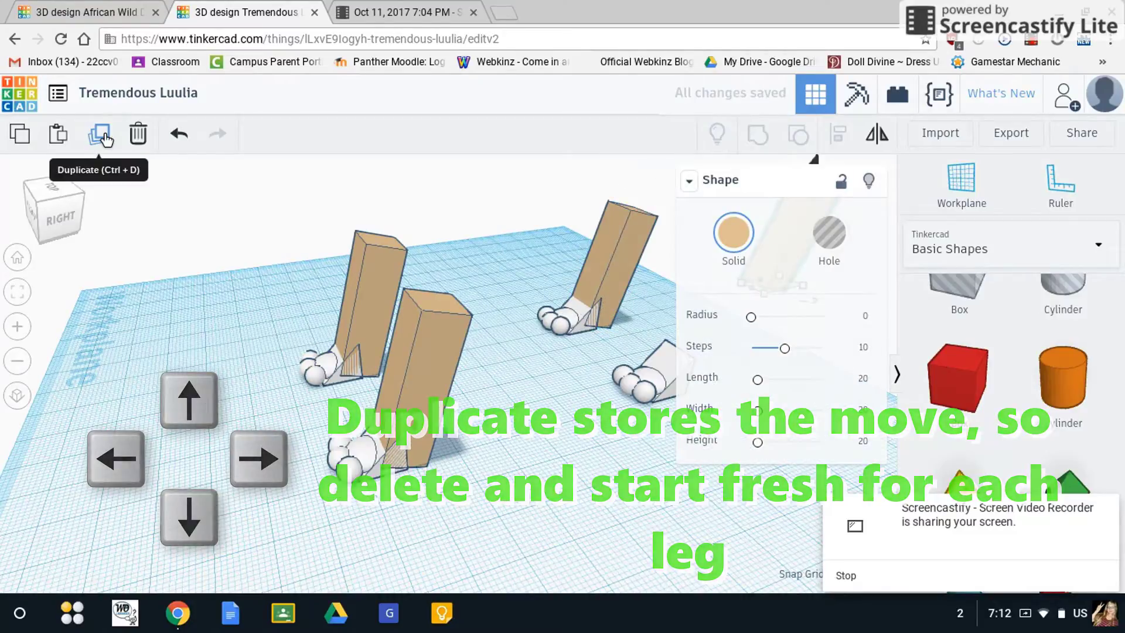
Step: Copy the front leg and place the copy on the far front paw
{"action": "left_click", "coordinate": [222, 225]}
{"action": "left_click", "coordinate": [421, 375]}
{"action": "left_click", "coordinate": [98, 134]}
{"action": "left_click_drag", "start_coordinate": [469, 352], "coordinate": [580, 352]}
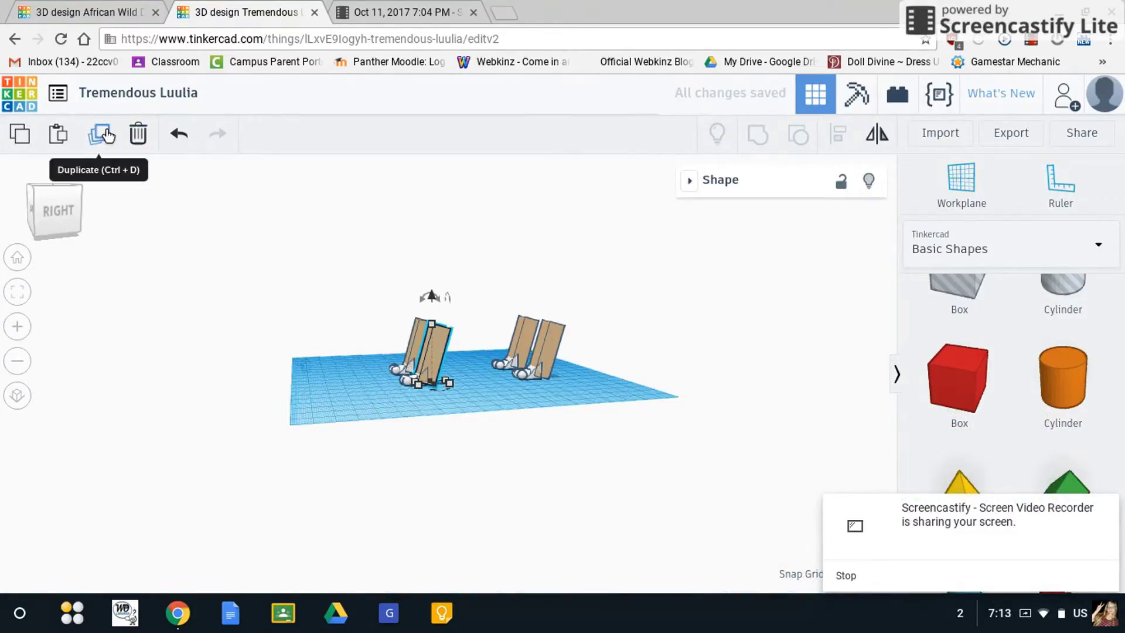
Step: Duplicate the leg box and nudge the copy slightly sideways and forward
{"action": "left_click", "coordinate": [103, 135]}
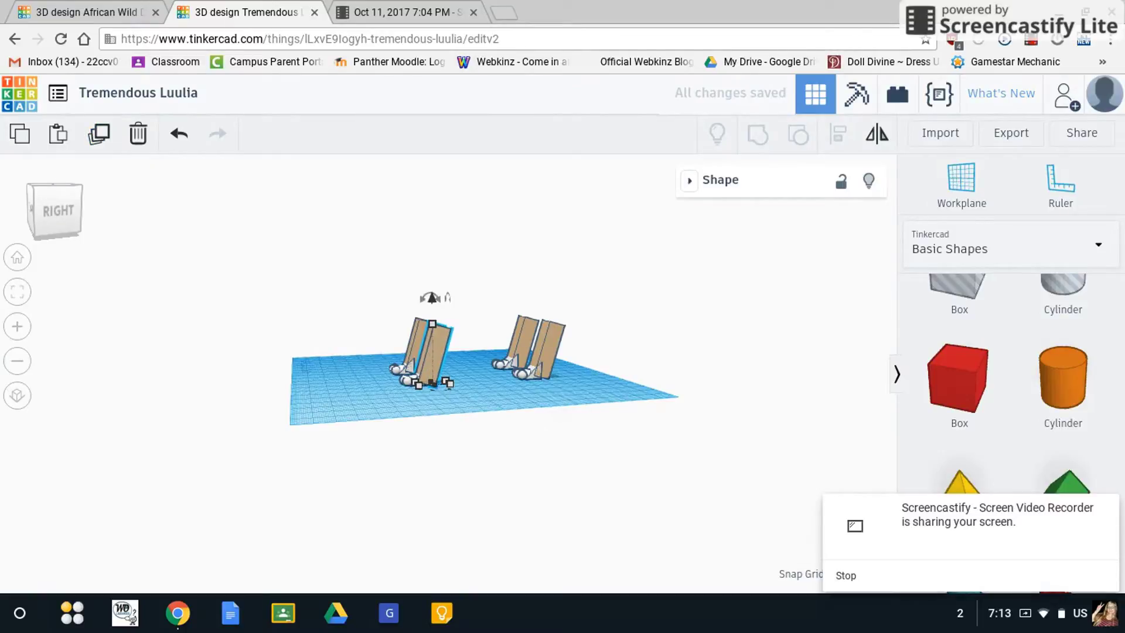
{"action": "key", "text": "Right"}
{"action": "key", "text": "Right"}
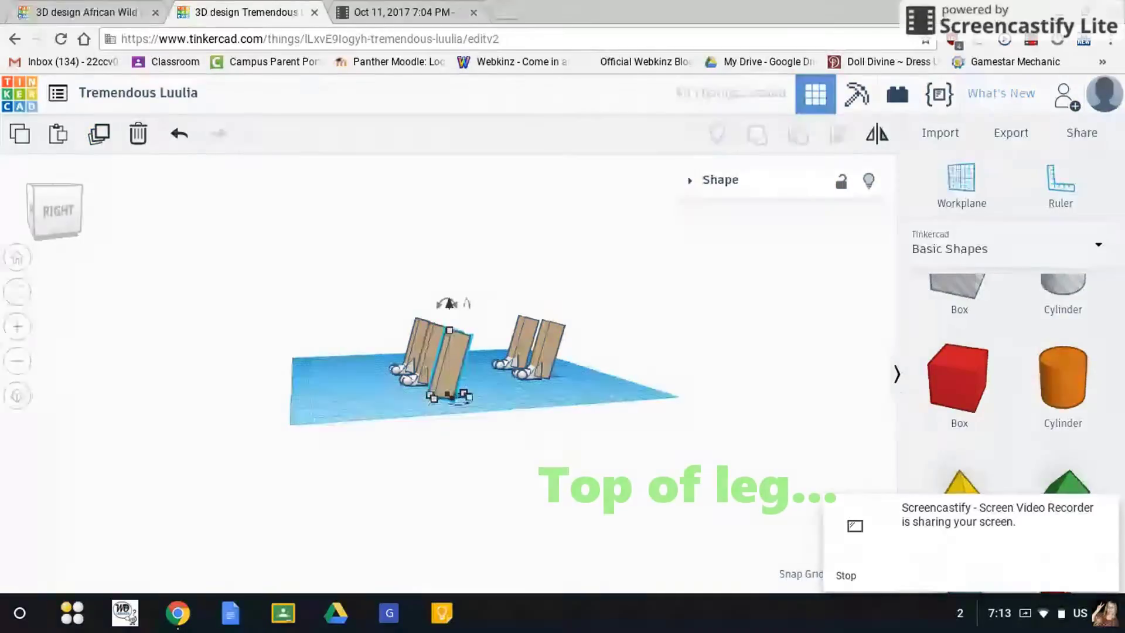
{"action": "key", "text": "Down"}
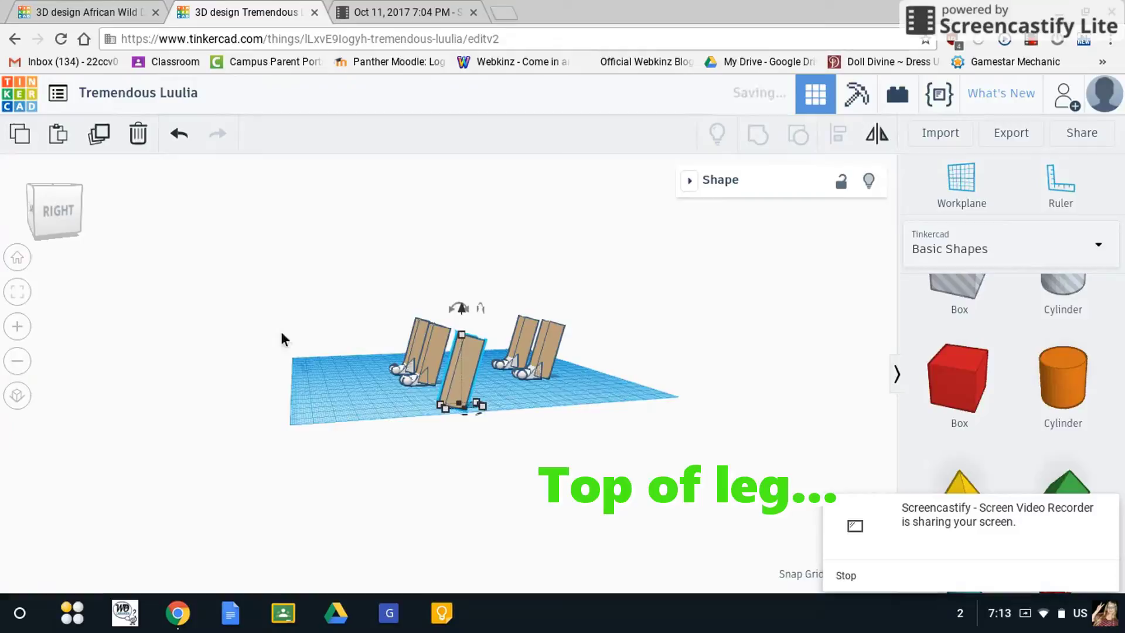
{"action": "right_click_drag", "start_coordinate": [327, 334], "coordinate": [388, 191]}
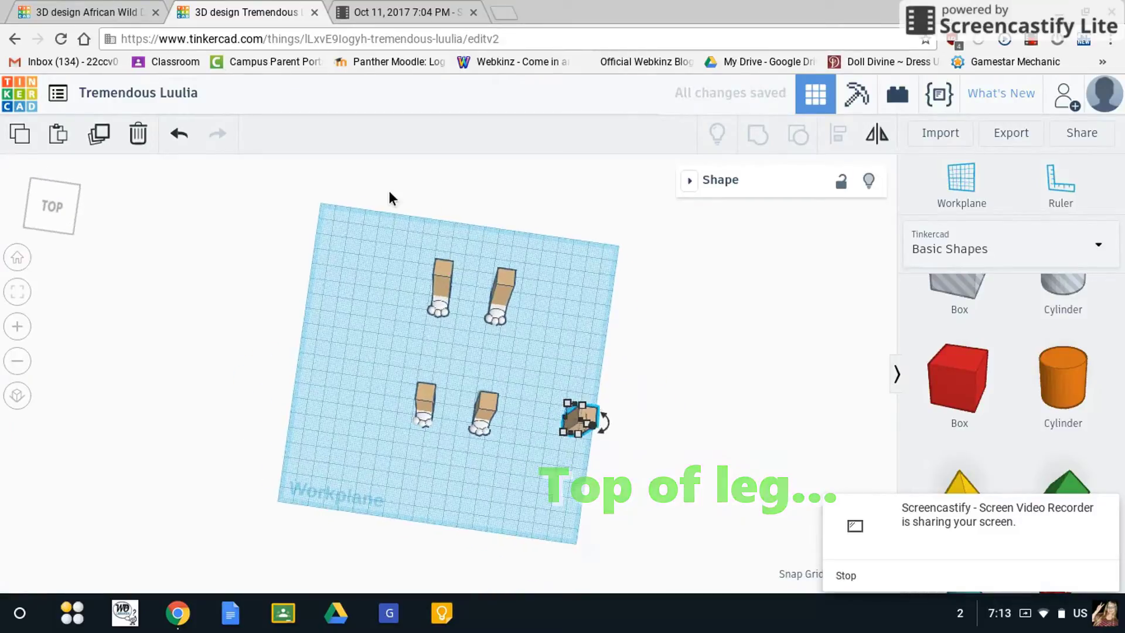
Step: Group the four legs together, keeping their colours
{"action": "left_click_drag", "start_coordinate": [374, 194], "coordinate": [513, 472]}
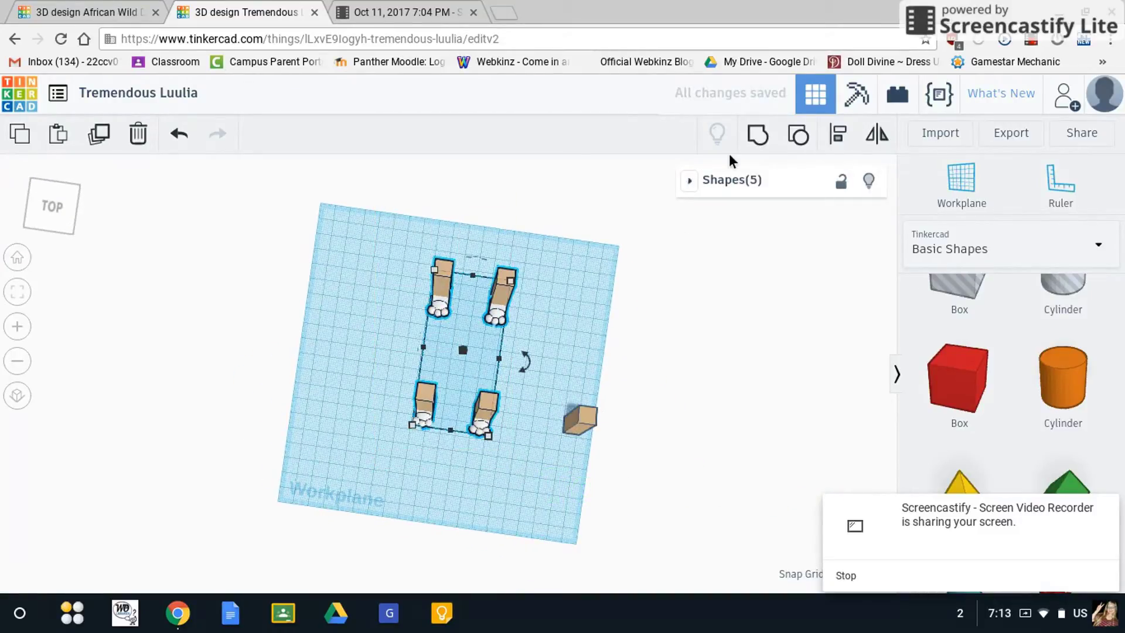
{"action": "left_click", "coordinate": [769, 151]}
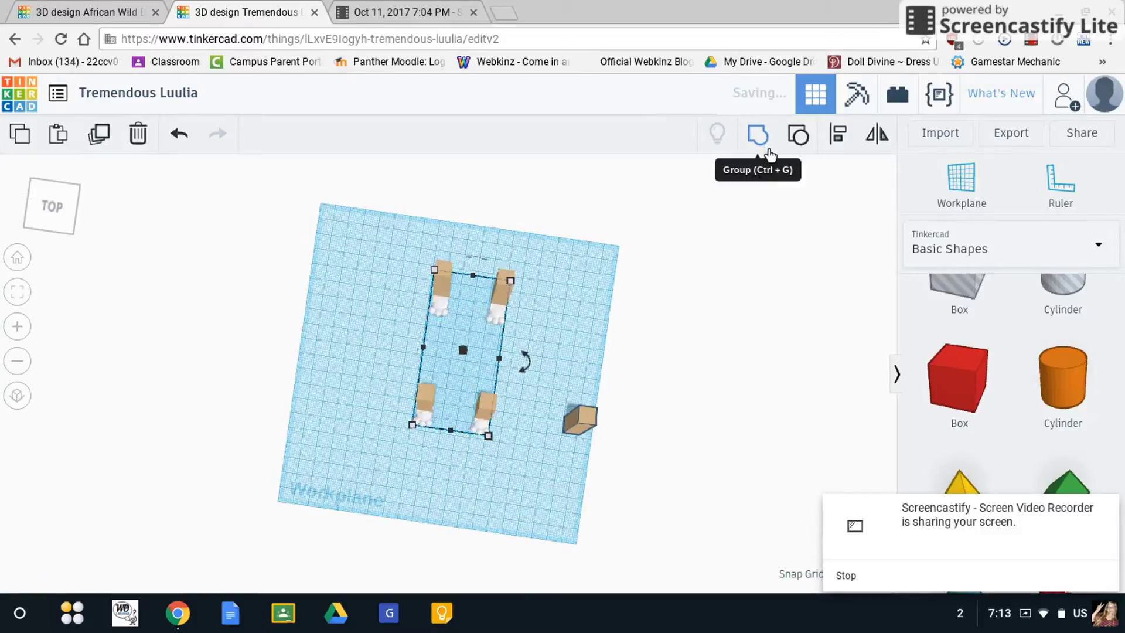
{"action": "right_click_drag", "start_coordinate": [595, 342], "coordinate": [466, 381]}
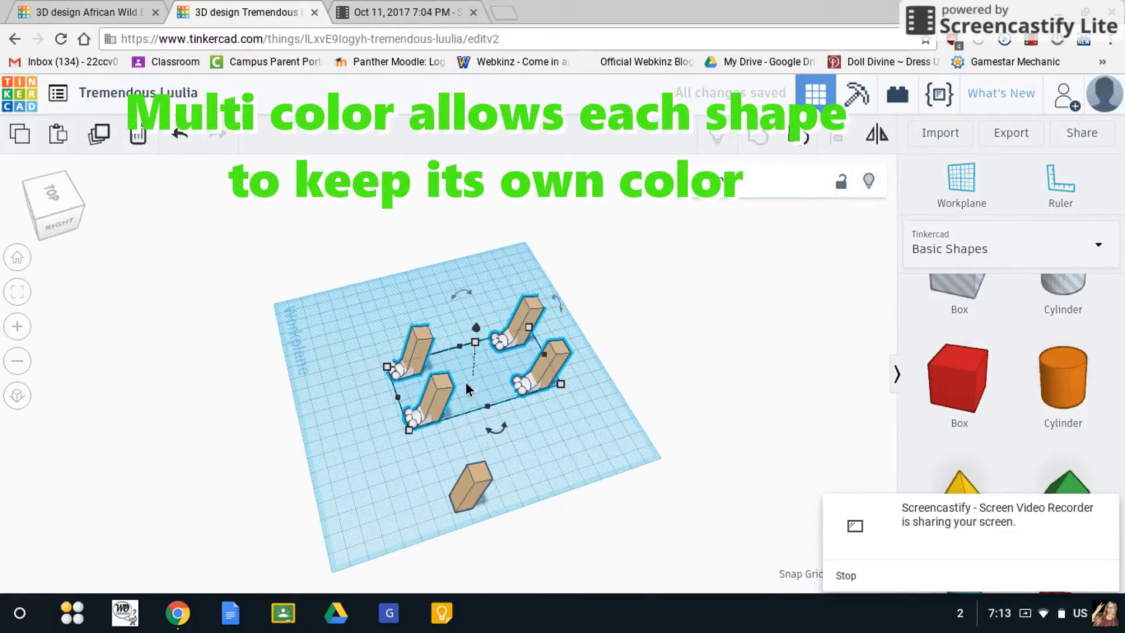
Step: Tilt the lone small box about 19 degrees
{"action": "left_click", "coordinate": [473, 486]}
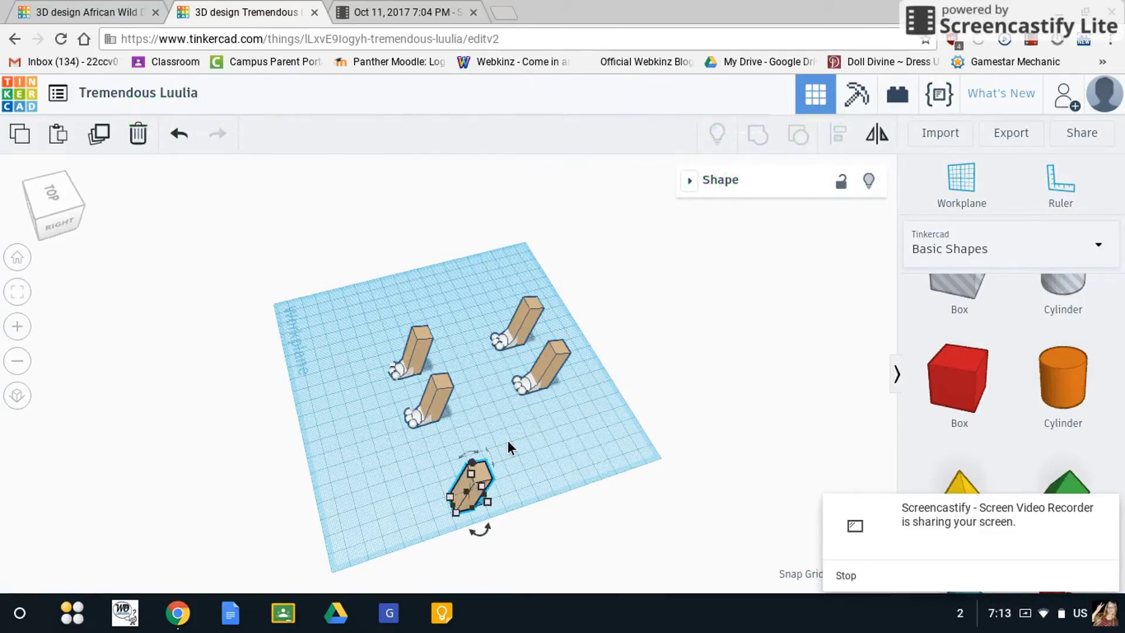
{"action": "right_click_drag", "start_coordinate": [507, 440], "coordinate": [480, 371]}
{"action": "left_click_drag", "start_coordinate": [448, 245], "coordinate": [423, 222]}
{"action": "right_click_drag", "start_coordinate": [460, 409], "coordinate": [577, 504]}
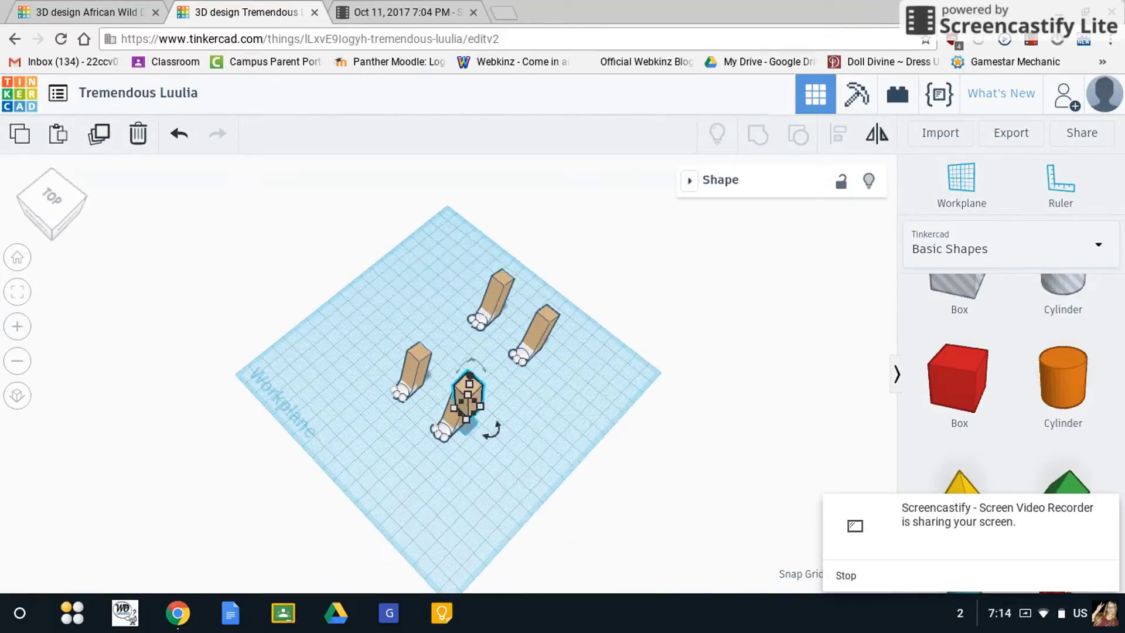
{"action": "left_click", "coordinate": [533, 428]}
{"action": "right_click_drag", "start_coordinate": [534, 428], "coordinate": [424, 335]}
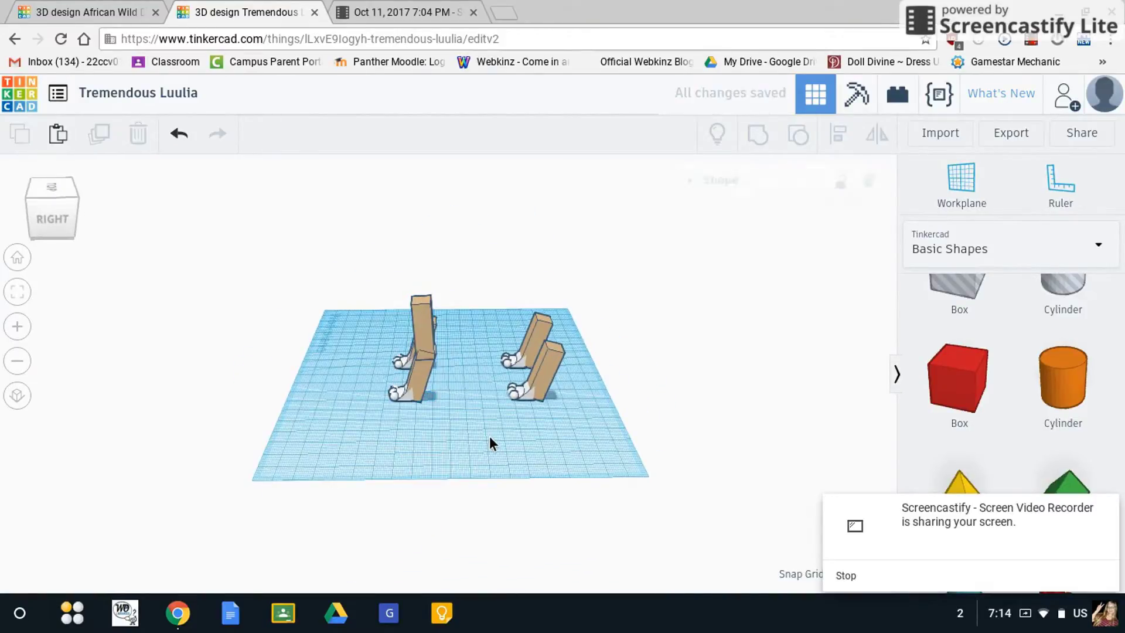
Step: Duplicate the tall leg, then return to the finished African Wild Dog design
{"action": "left_click", "coordinate": [422, 319]}
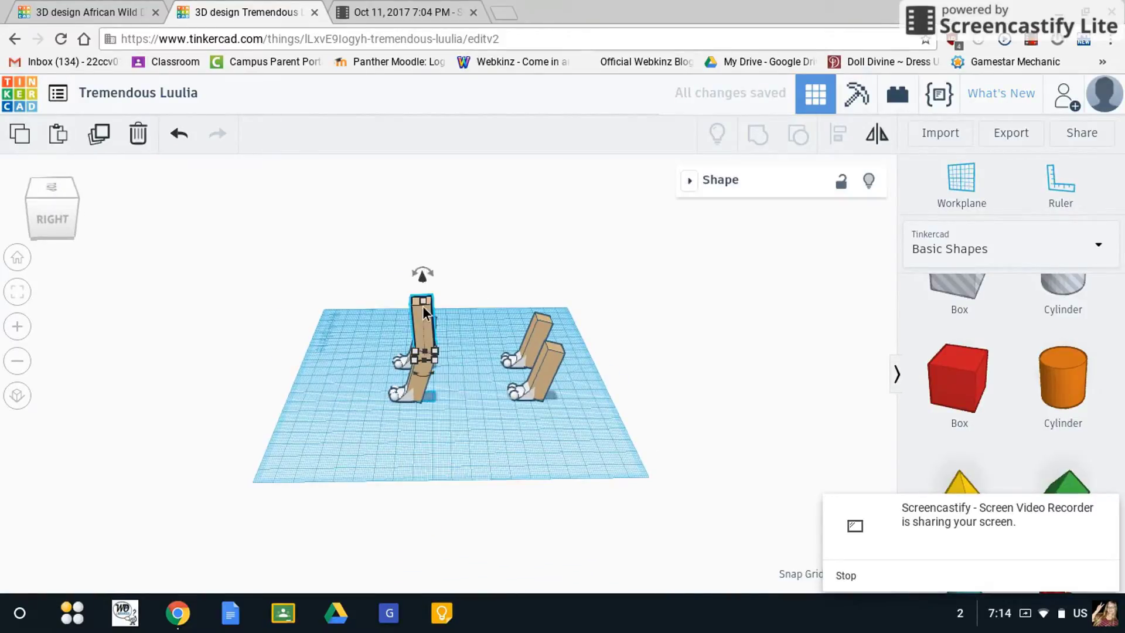
{"action": "left_click", "coordinate": [525, 436]}
{"action": "right_click_drag", "start_coordinate": [485, 461], "coordinate": [563, 521]}
{"action": "left_click", "coordinate": [495, 305]}
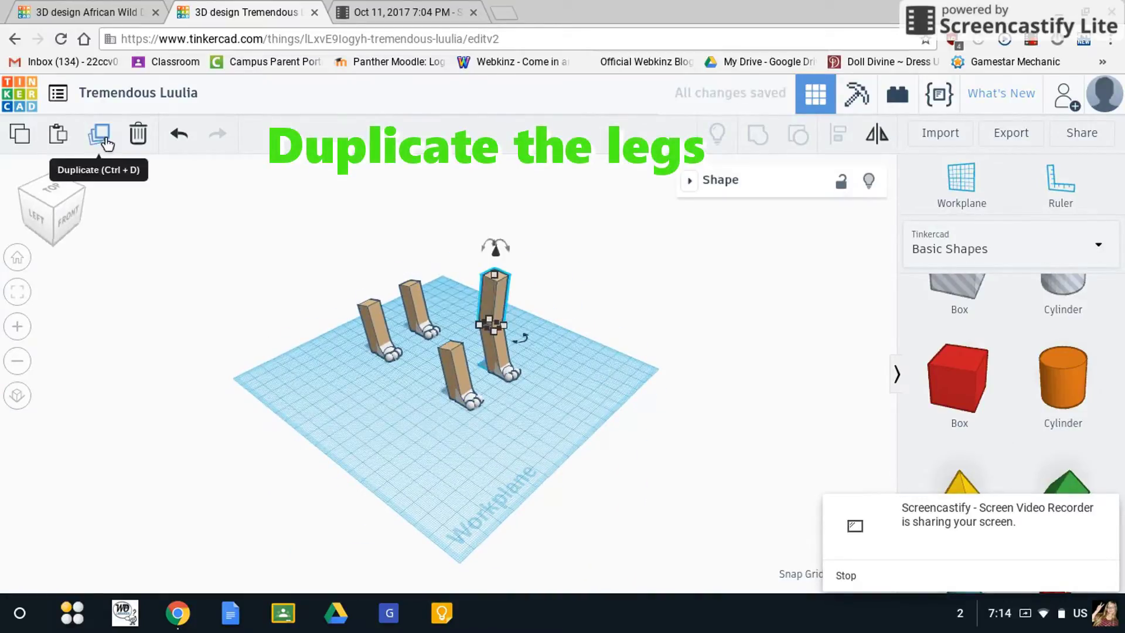
{"action": "left_click", "coordinate": [99, 135]}
{"action": "key", "text": "Up"}
{"action": "key", "text": "Up"}
{"action": "key", "text": "Up"}
{"action": "key", "text": "Up"}
{"action": "key", "text": "Up"}
{"action": "key", "text": "Up"}
{"action": "key", "text": "Up"}
{"action": "key", "text": "Up"}
{"action": "key", "text": "Up"}
{"action": "key", "text": "Up"}
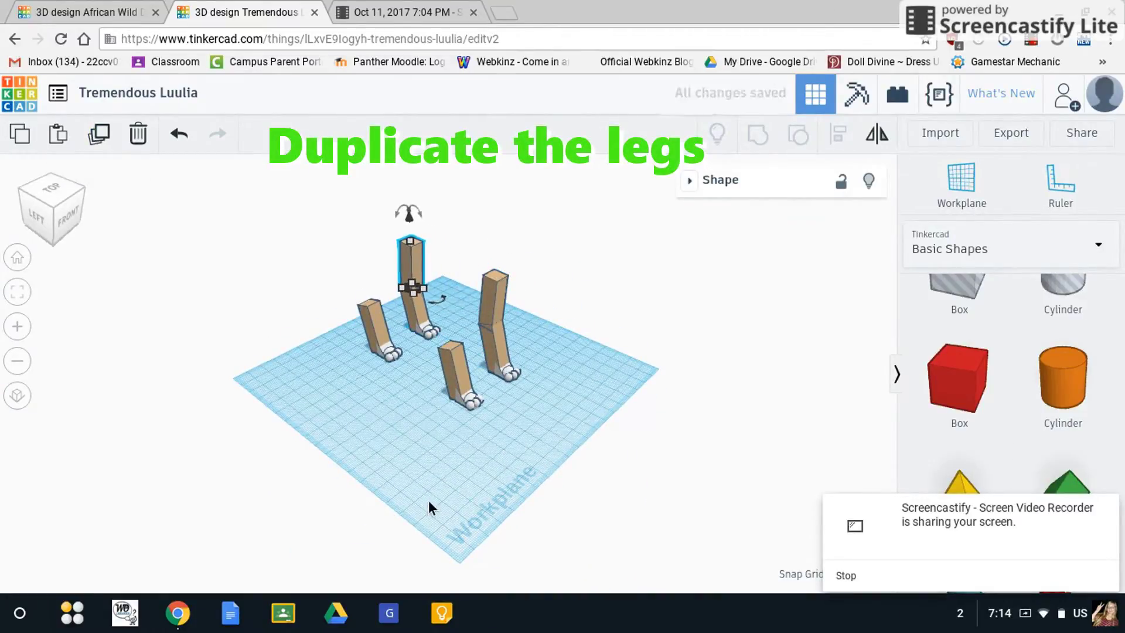
{"action": "left_click", "coordinate": [543, 476]}
{"action": "right_click_drag", "start_coordinate": [543, 477], "coordinate": [446, 328]}
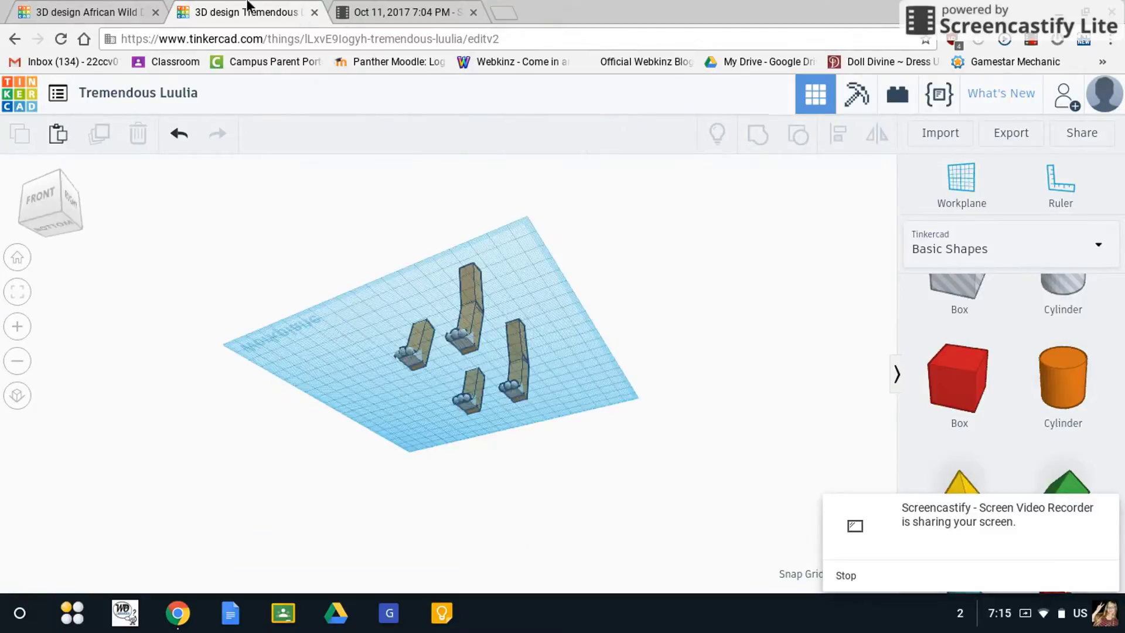
{"action": "left_click", "coordinate": [171, 8]}
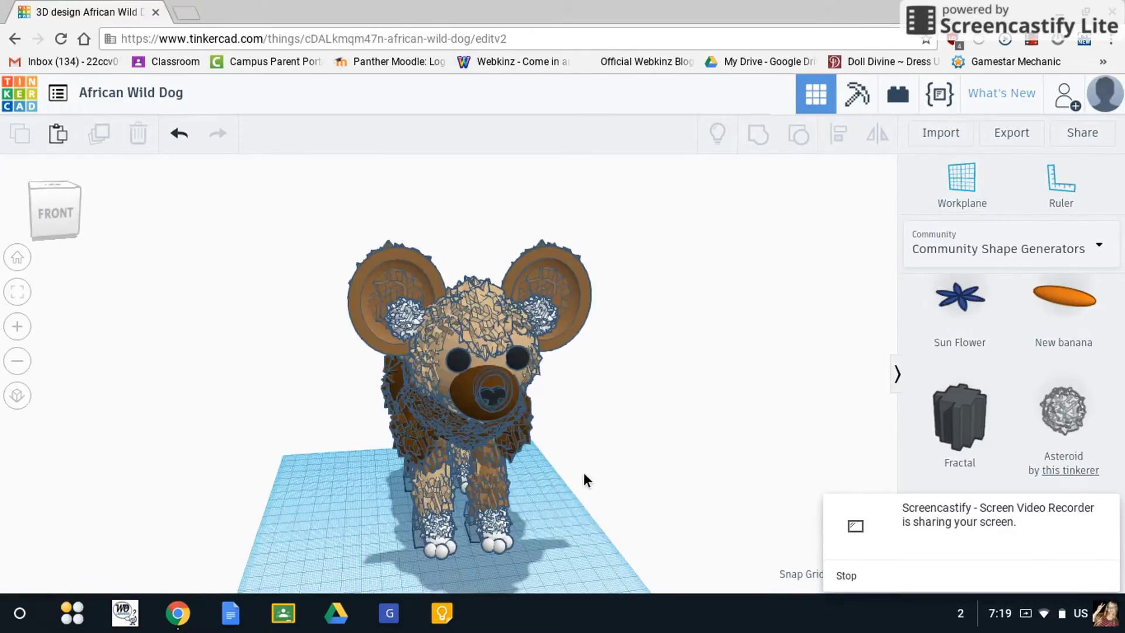
{"action": "right_click_drag", "start_coordinate": [584, 472], "coordinate": [375, 462]}
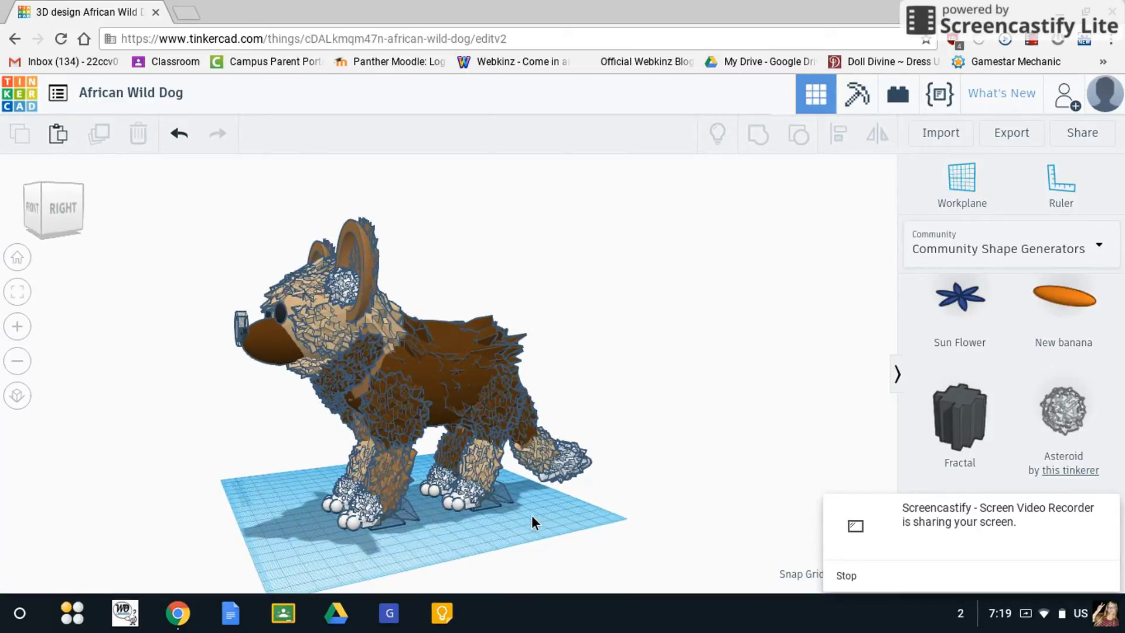
{"action": "scroll", "coordinate": [532, 515], "scroll_direction": "up", "scroll_amount": 5}
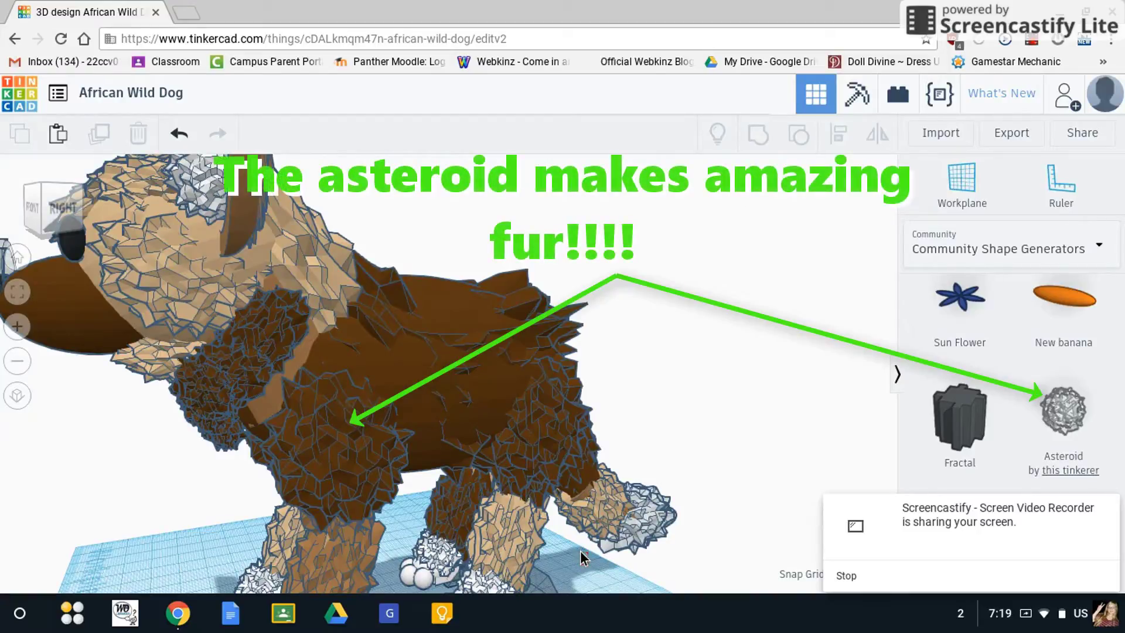
{"action": "left_click", "coordinate": [547, 578]}
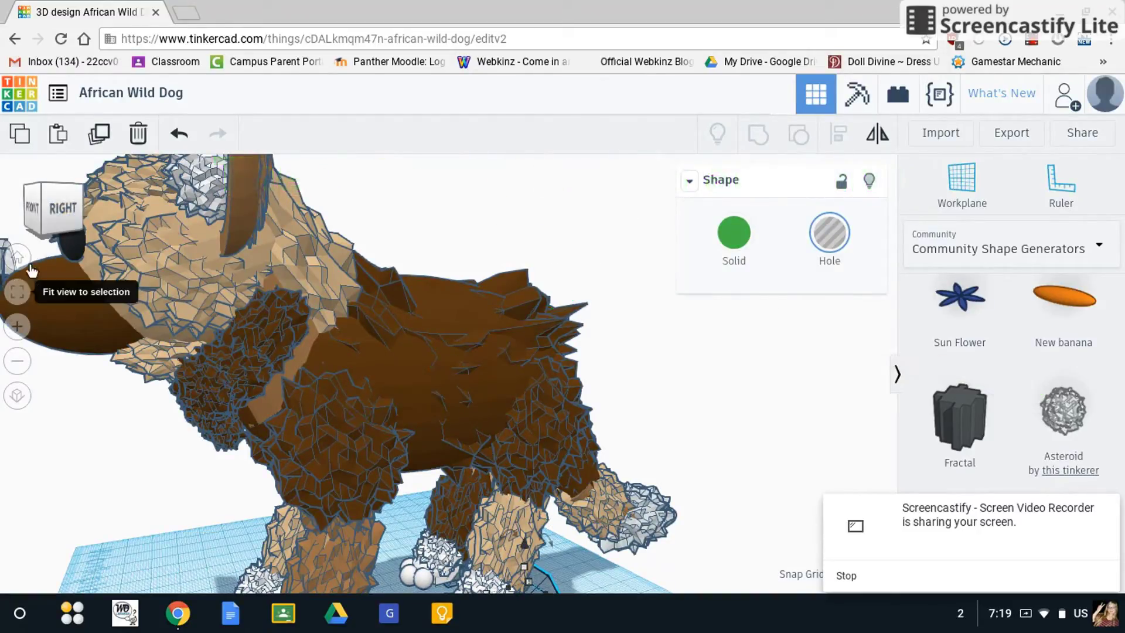
{"action": "left_click", "coordinate": [30, 293]}
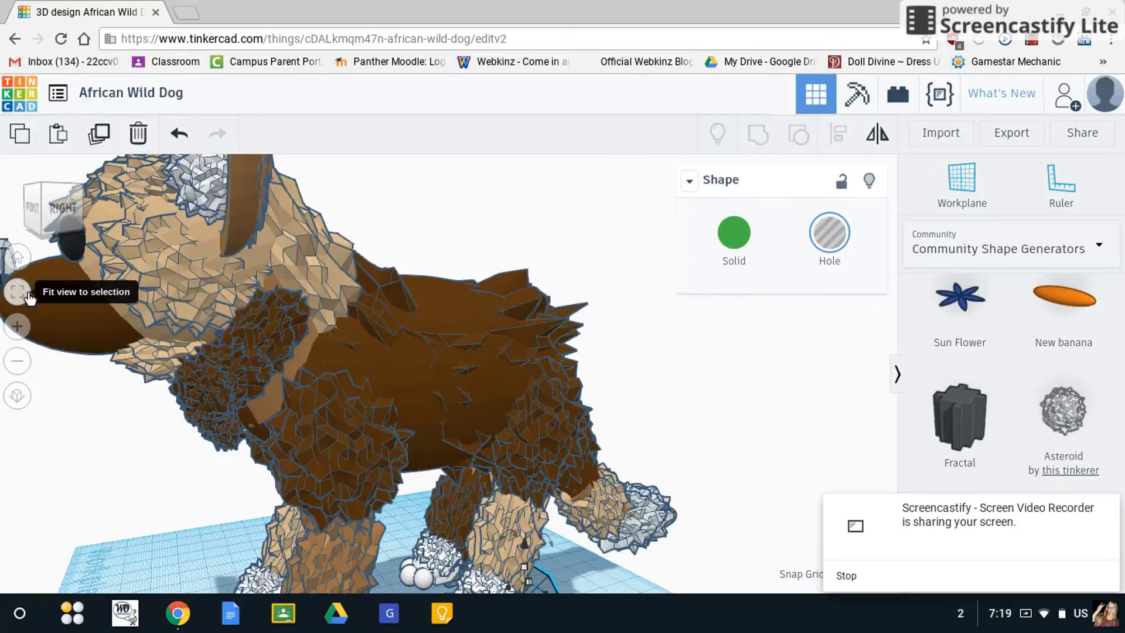
{"action": "left_click", "coordinate": [30, 295]}
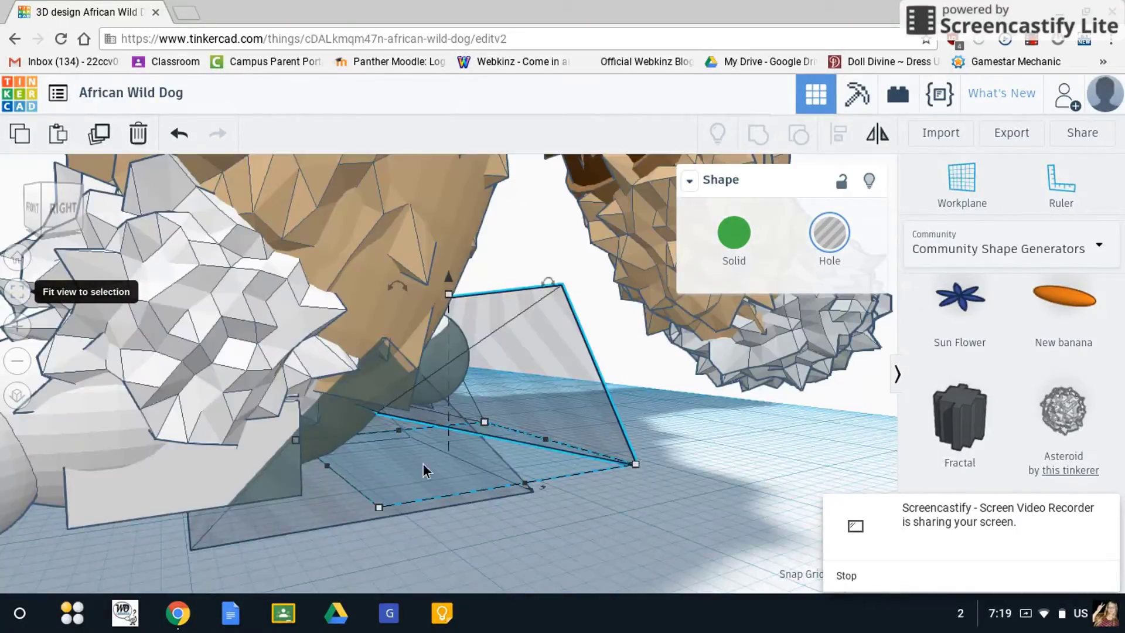
{"action": "scroll", "coordinate": [603, 410], "scroll_direction": "down", "scroll_amount": 5}
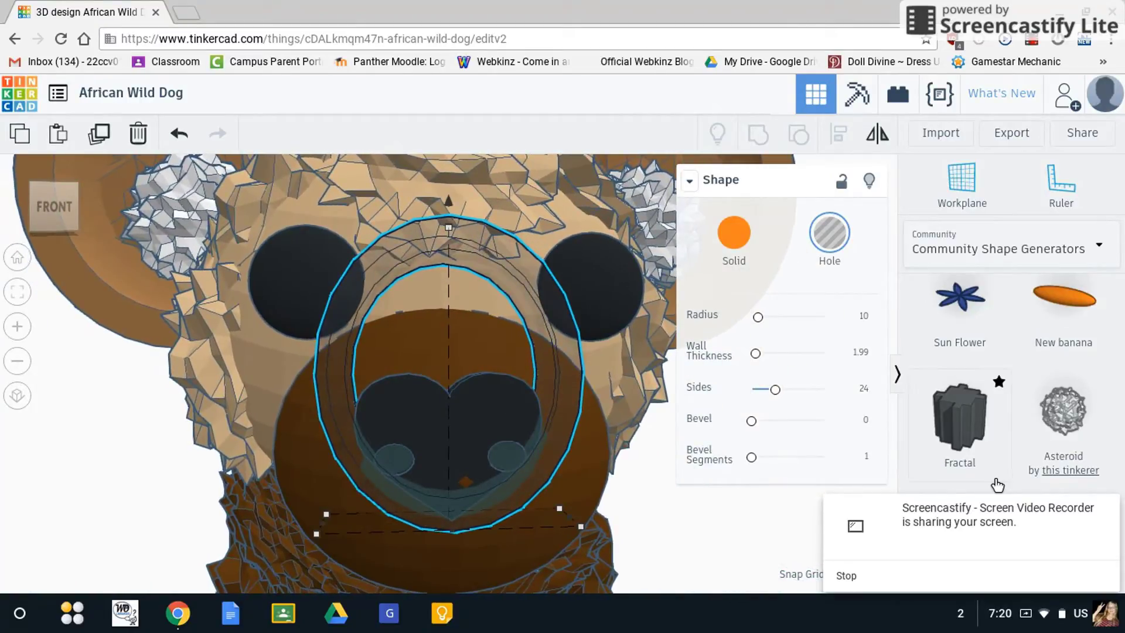
Step: Switch the shape library to Basic Shapes and zoom out on the dog's head
{"action": "left_click", "coordinate": [997, 249]}
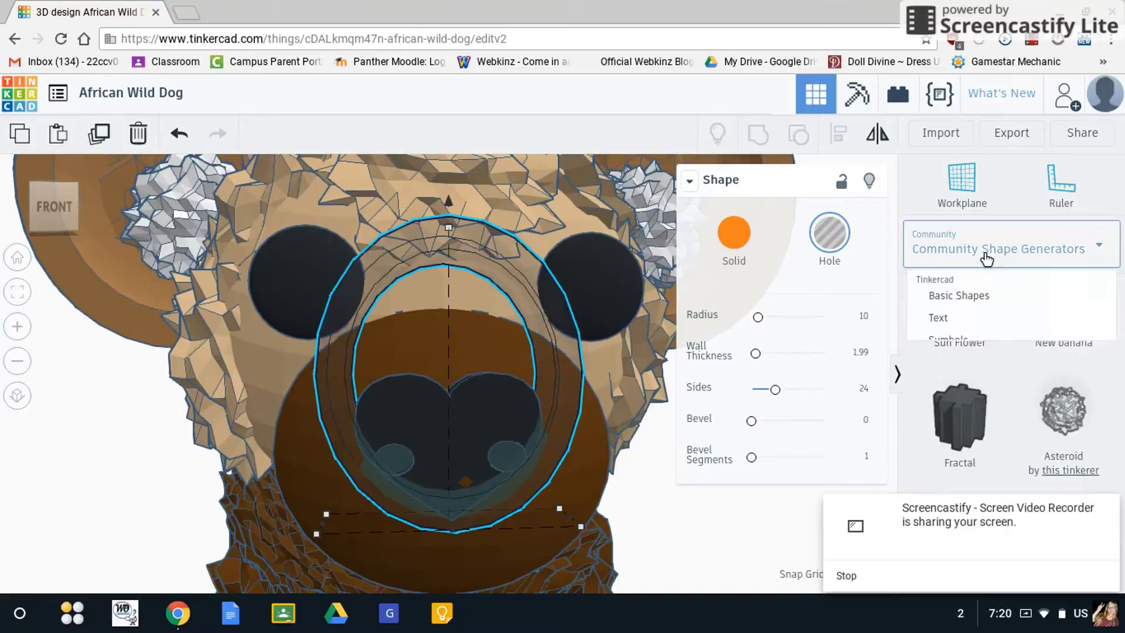
{"action": "left_click", "coordinate": [969, 307]}
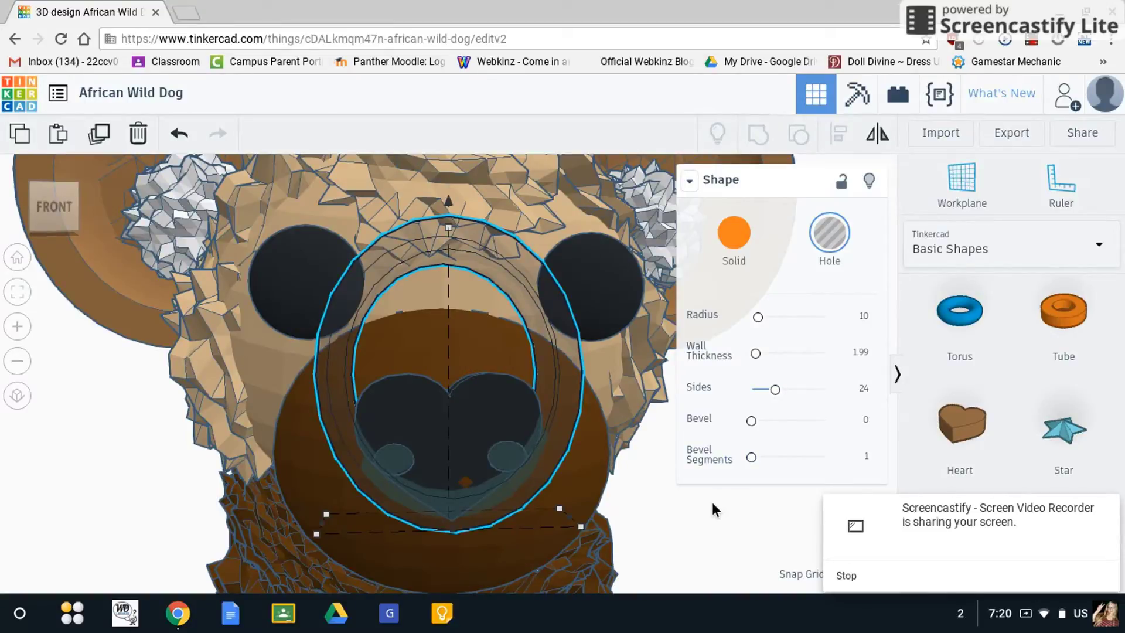
{"action": "scroll", "coordinate": [712, 502], "scroll_direction": "down", "scroll_amount": 5}
{"action": "scroll", "coordinate": [712, 502], "scroll_direction": "down", "scroll_amount": 3}
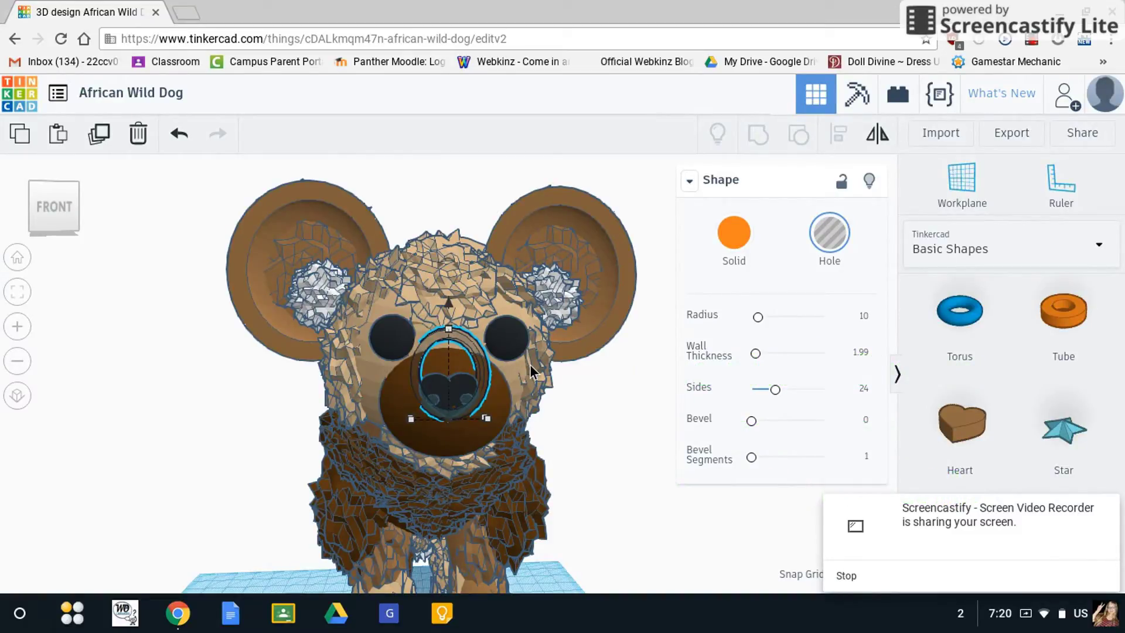
{"action": "right_click_drag", "start_coordinate": [530, 365], "coordinate": [351, 492]}
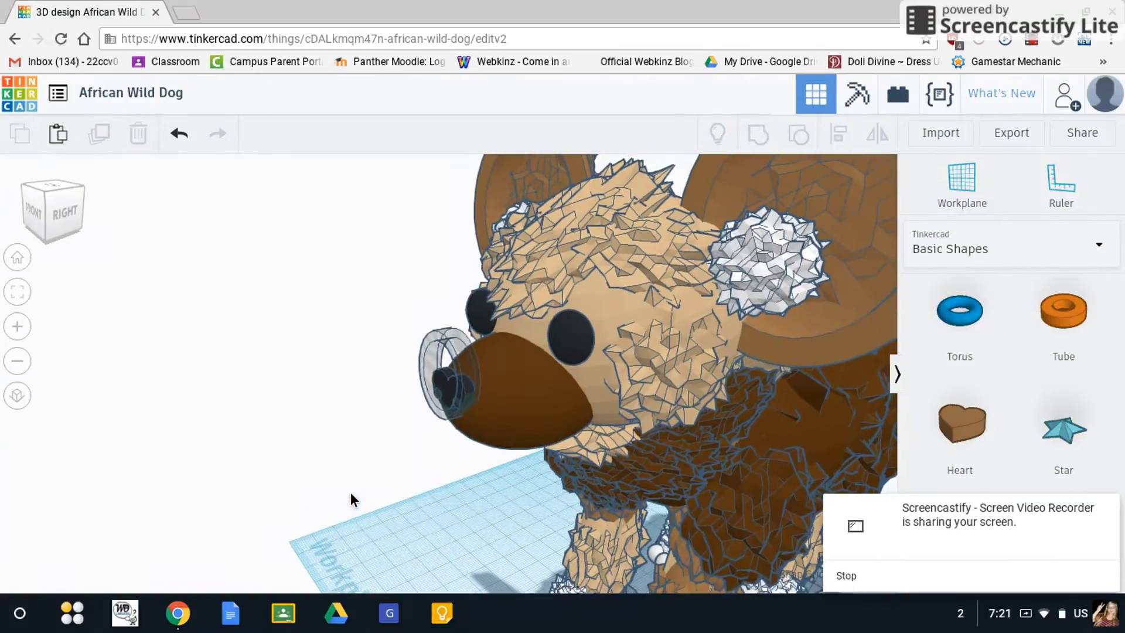
{"action": "left_click", "coordinate": [802, 419]}
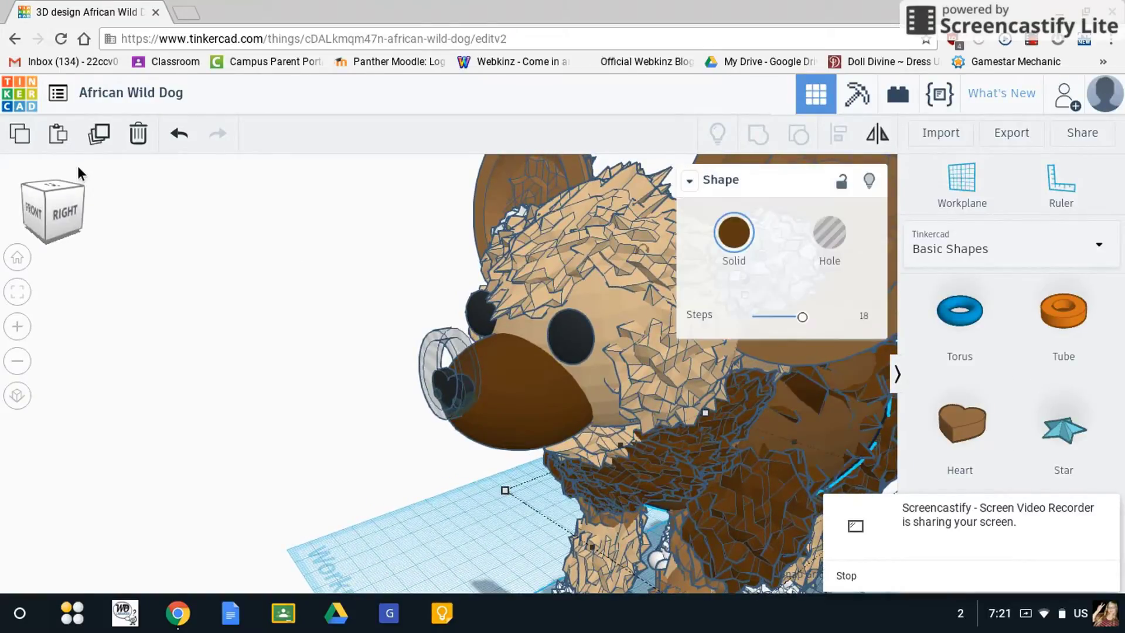
{"action": "left_click", "coordinate": [12, 295]}
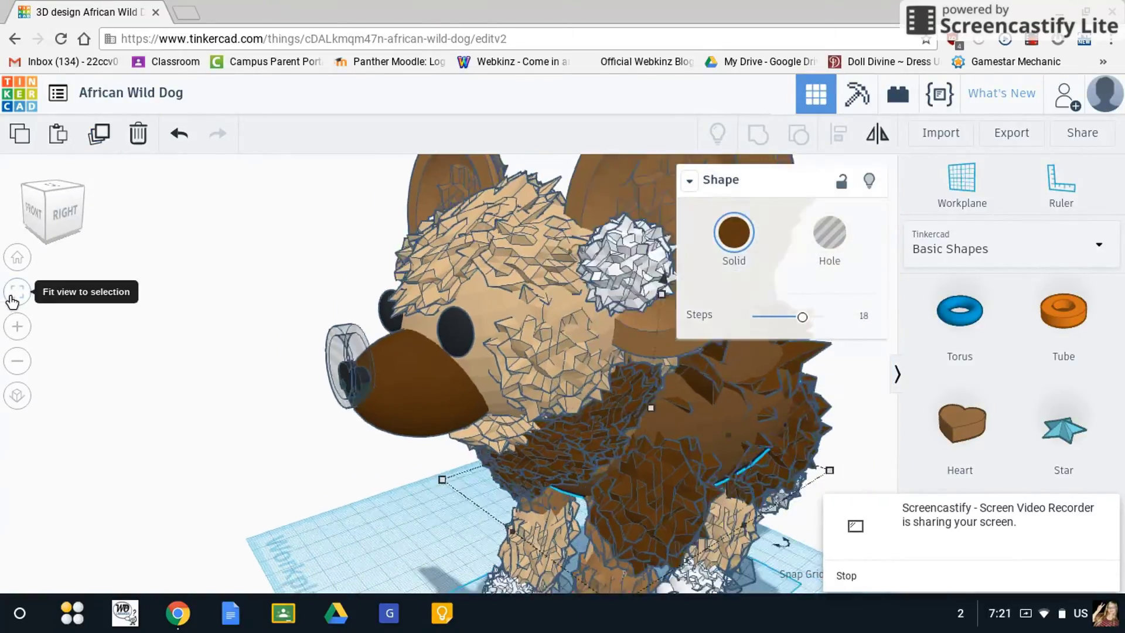
{"action": "left_click", "coordinate": [711, 403]}
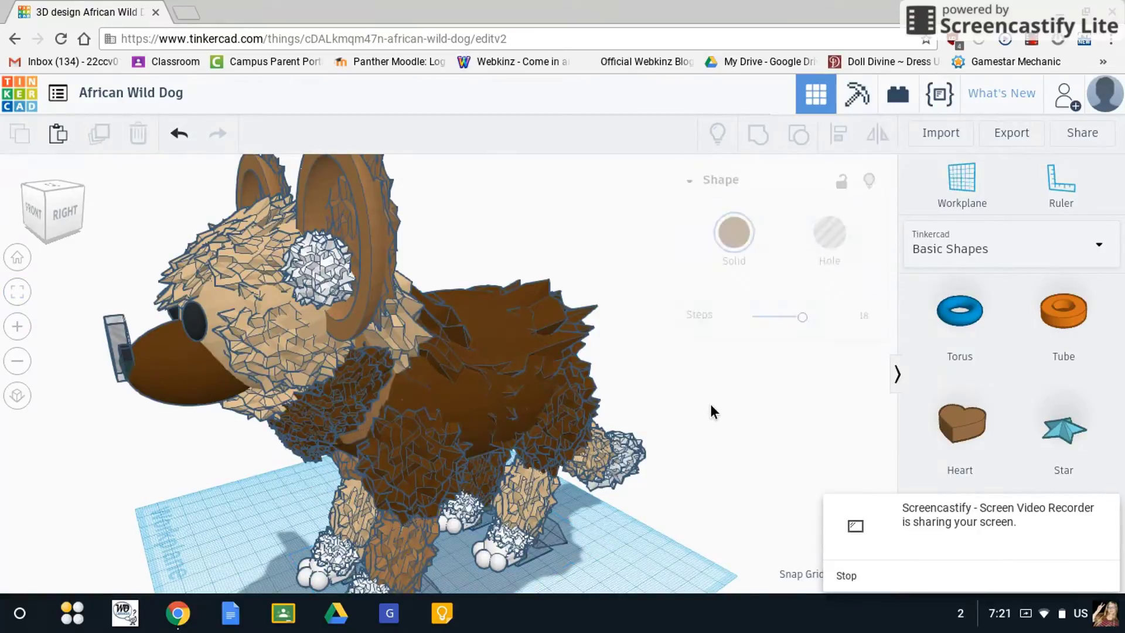
{"action": "right_click_drag", "start_coordinate": [710, 403], "coordinate": [621, 389]}
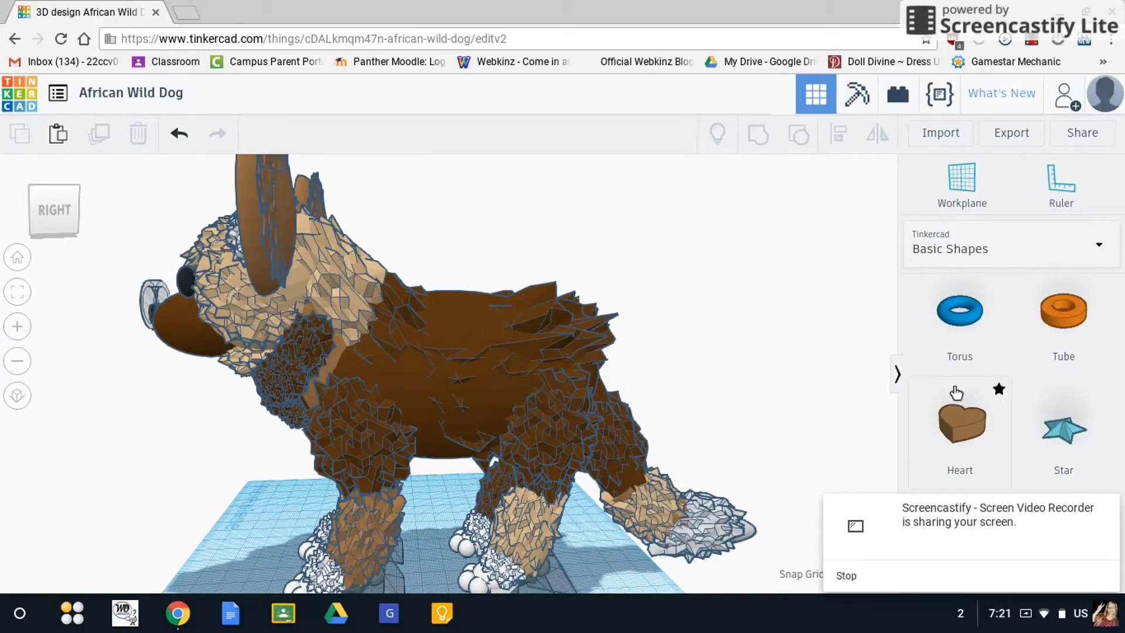
{"action": "scroll", "coordinate": [957, 393], "scroll_direction": "up", "scroll_amount": 5}
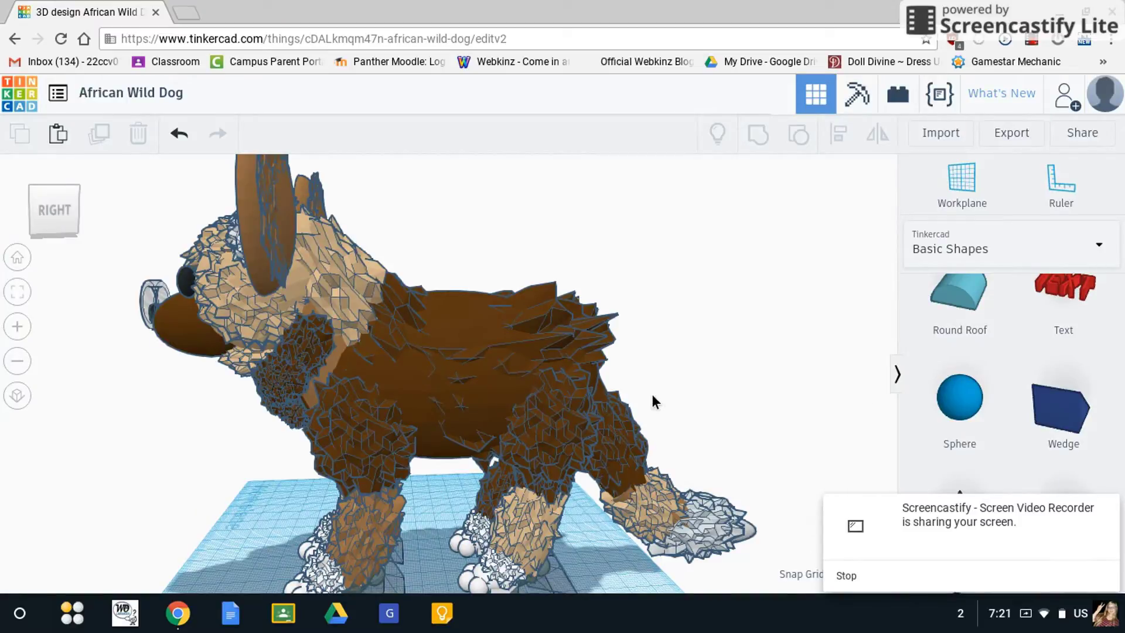
{"action": "right_click_drag", "start_coordinate": [654, 393], "coordinate": [758, 368]}
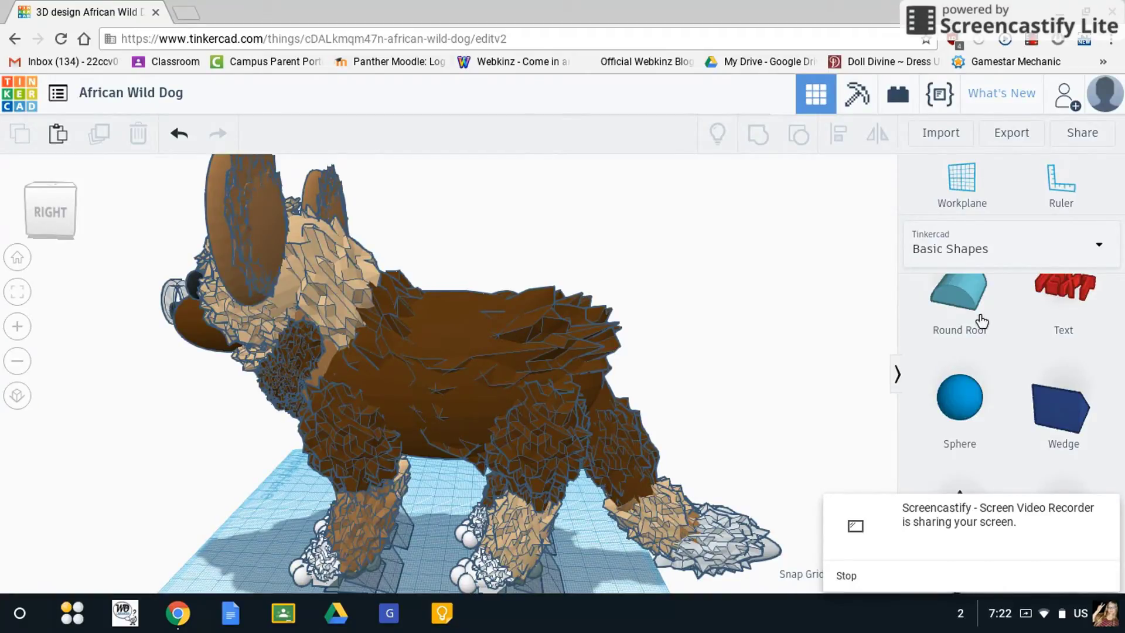
{"action": "scroll", "coordinate": [1000, 379], "scroll_direction": "up", "scroll_amount": 3}
{"action": "scroll", "coordinate": [1000, 380], "scroll_direction": "up", "scroll_amount": 2}
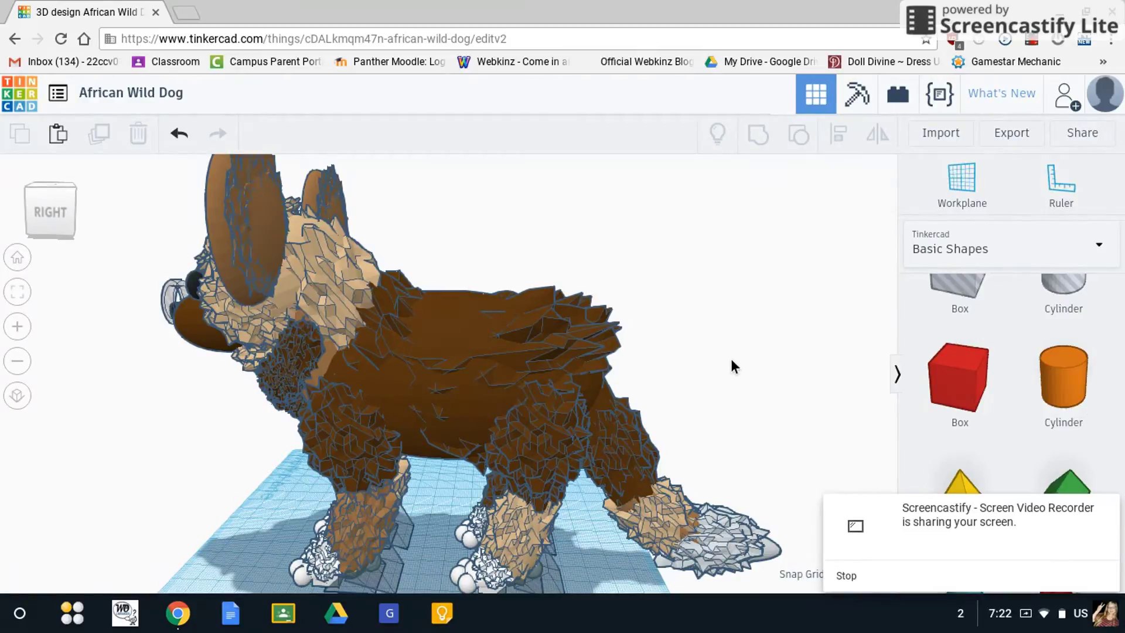
{"action": "right_click_drag", "start_coordinate": [656, 326], "coordinate": [683, 359]}
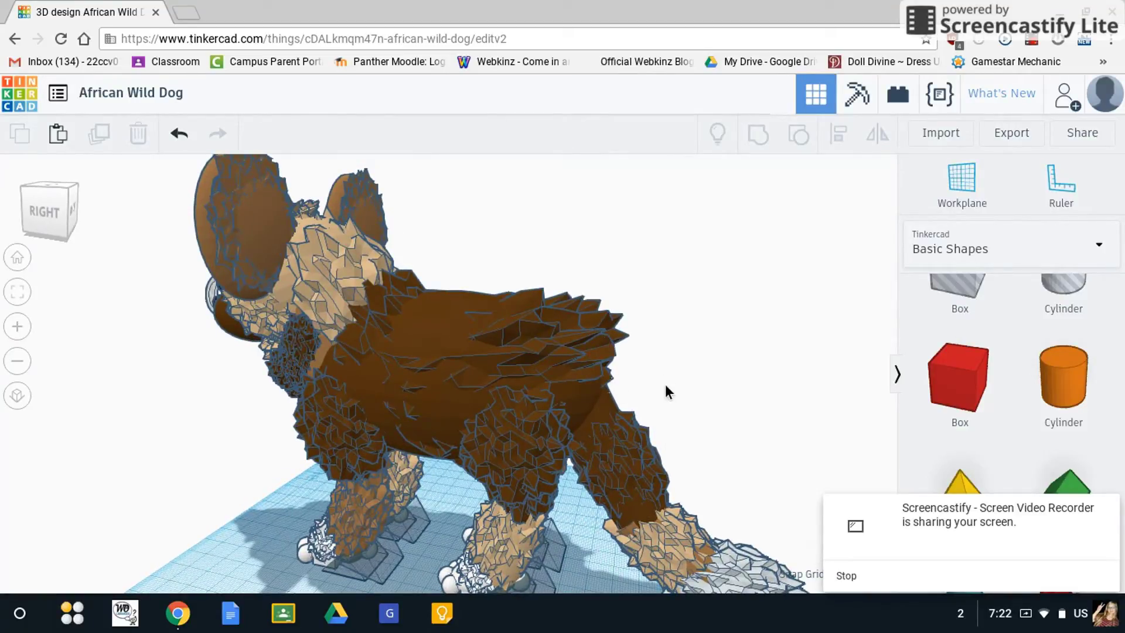
{"action": "right_click_drag", "start_coordinate": [665, 385], "coordinate": [710, 472]}
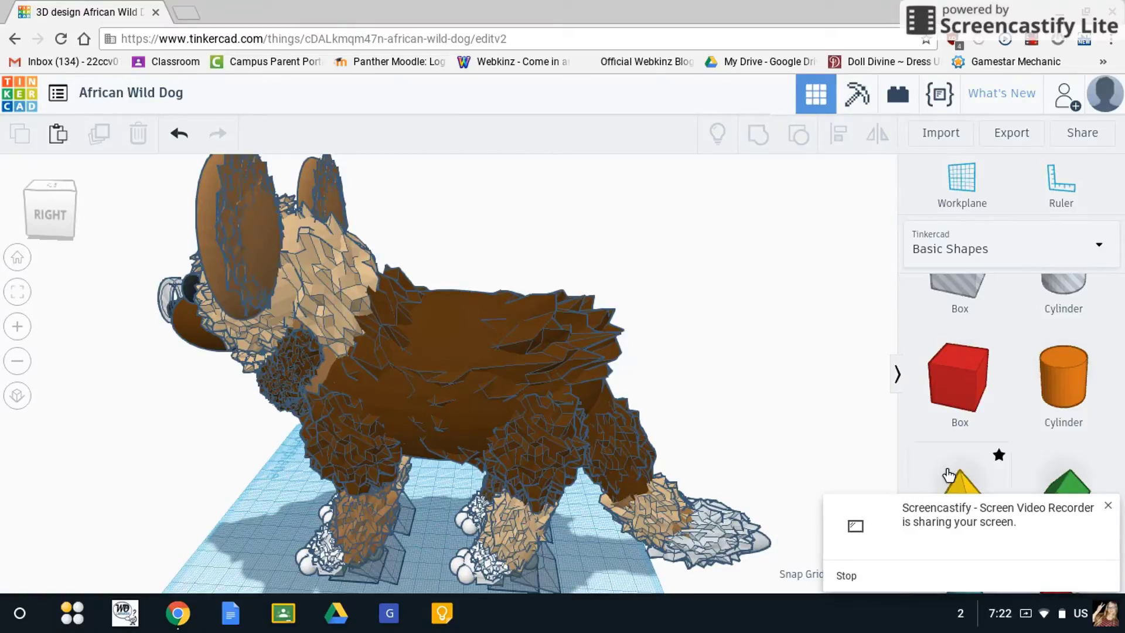
{"action": "scroll", "coordinate": [950, 474], "scroll_direction": "down", "scroll_amount": 5}
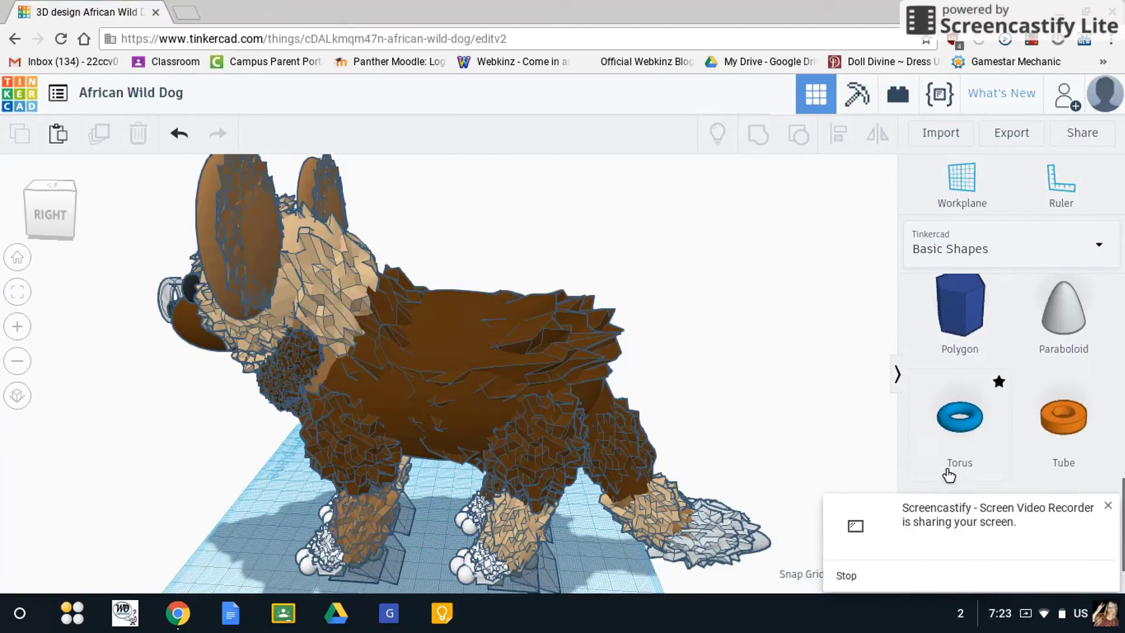
{"action": "scroll", "coordinate": [949, 475], "scroll_direction": "up", "scroll_amount": 1}
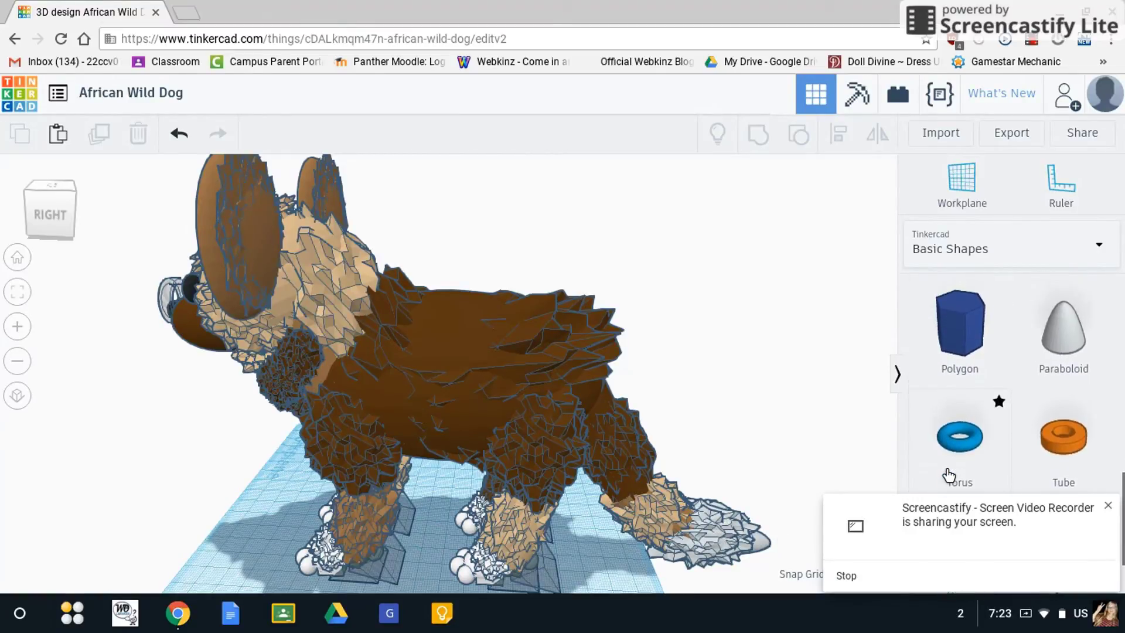
{"action": "left_click", "coordinate": [1108, 506]}
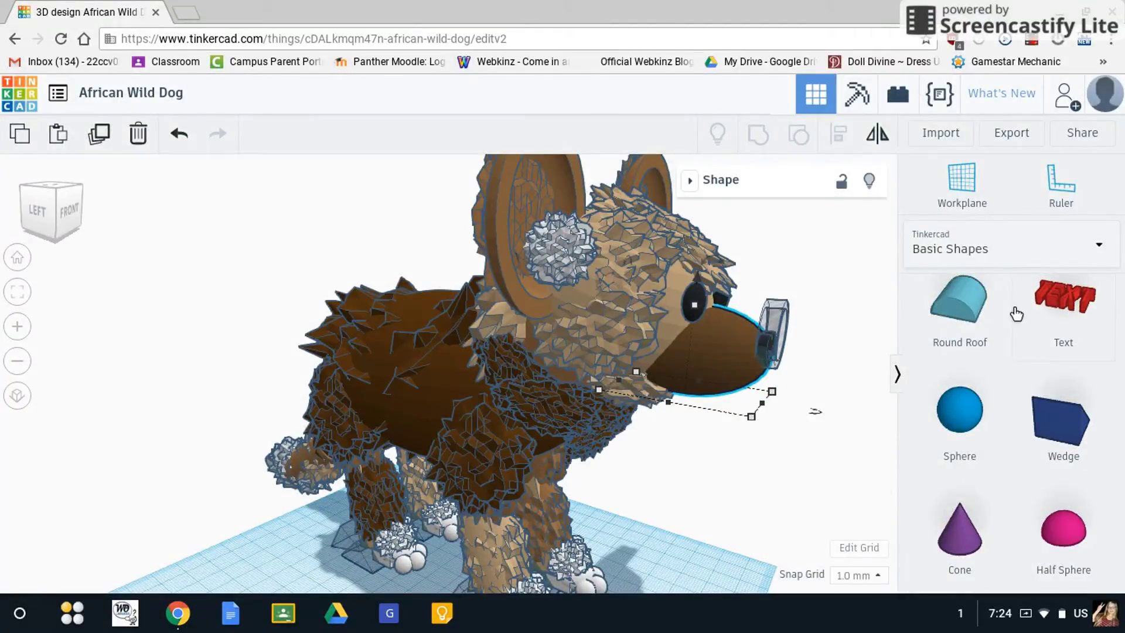
{"action": "right_click_drag", "start_coordinate": [867, 368], "coordinate": [677, 435]}
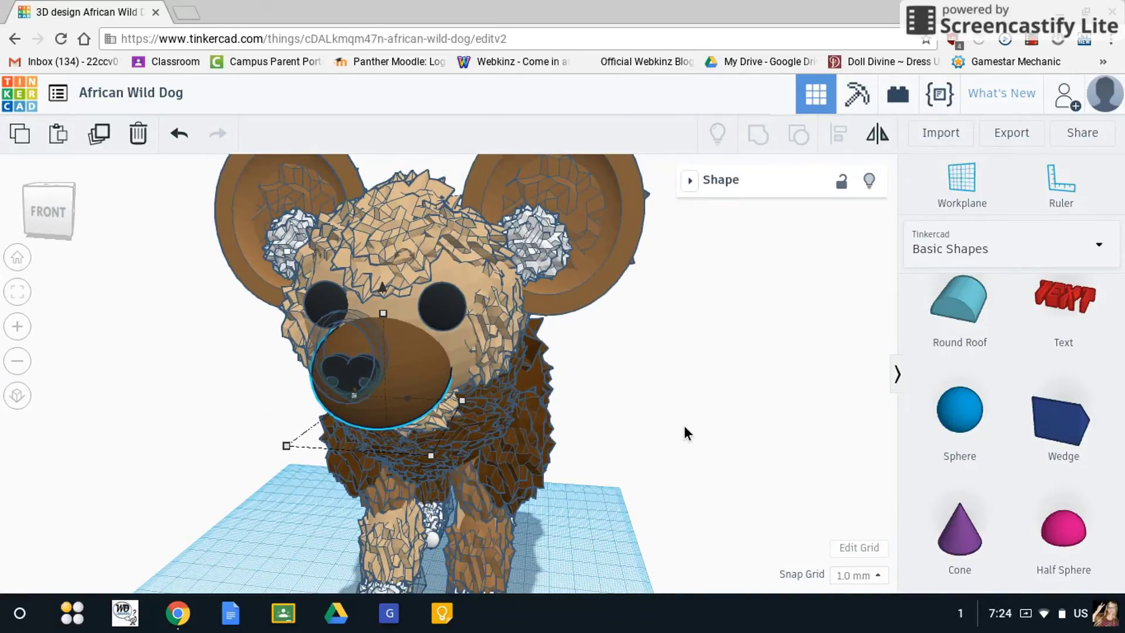
{"action": "right_click_drag", "start_coordinate": [684, 426], "coordinate": [595, 423]}
{"action": "scroll", "coordinate": [727, 409], "scroll_direction": "down", "scroll_amount": 2}
{"action": "left_click", "coordinate": [639, 433]}
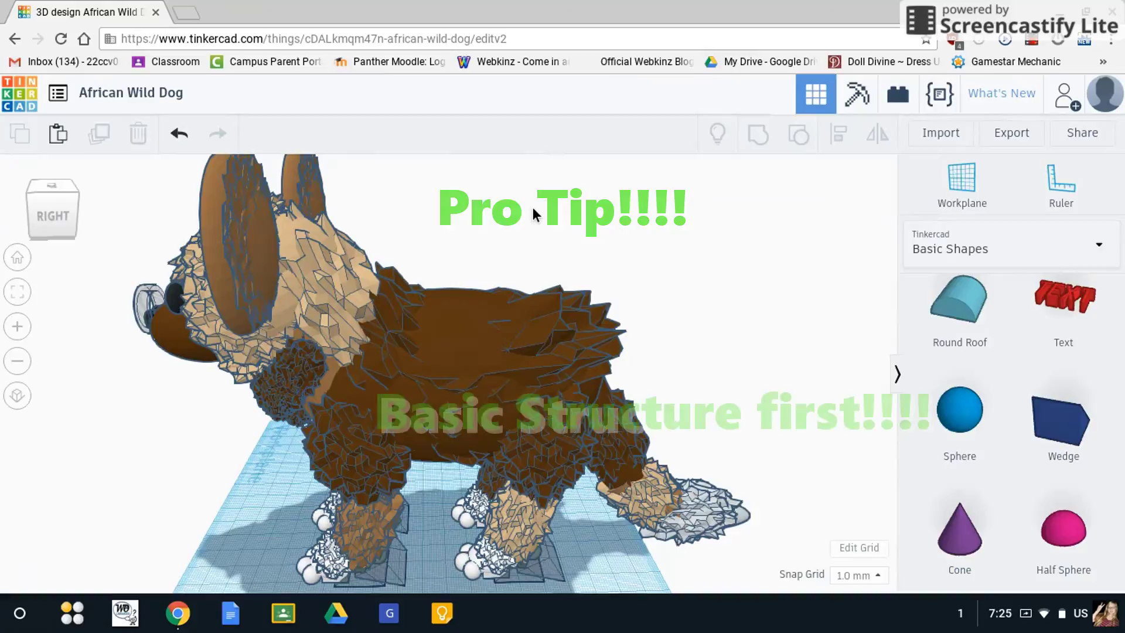
{"action": "right_click_drag", "start_coordinate": [534, 209], "coordinate": [709, 218]}
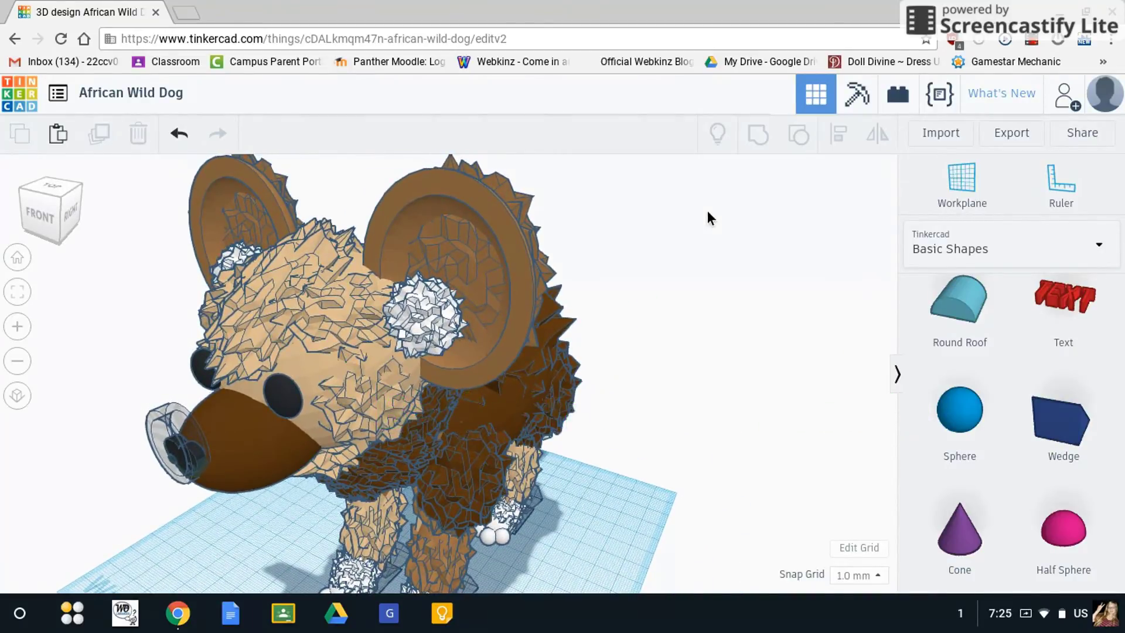
{"action": "right_click_drag", "start_coordinate": [707, 212], "coordinate": [667, 211]}
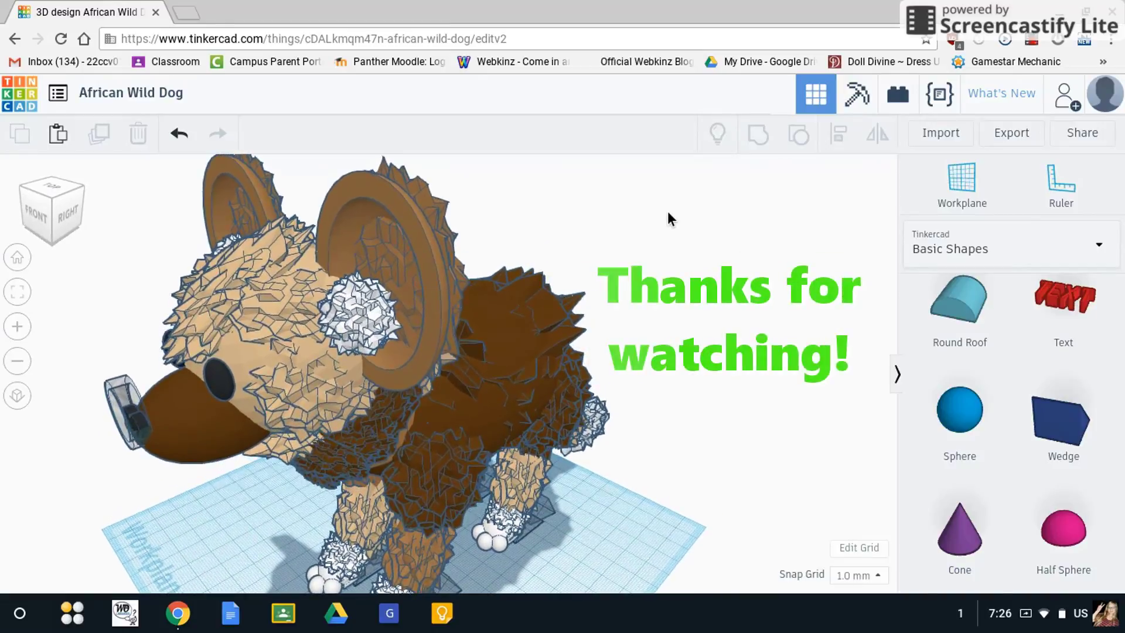